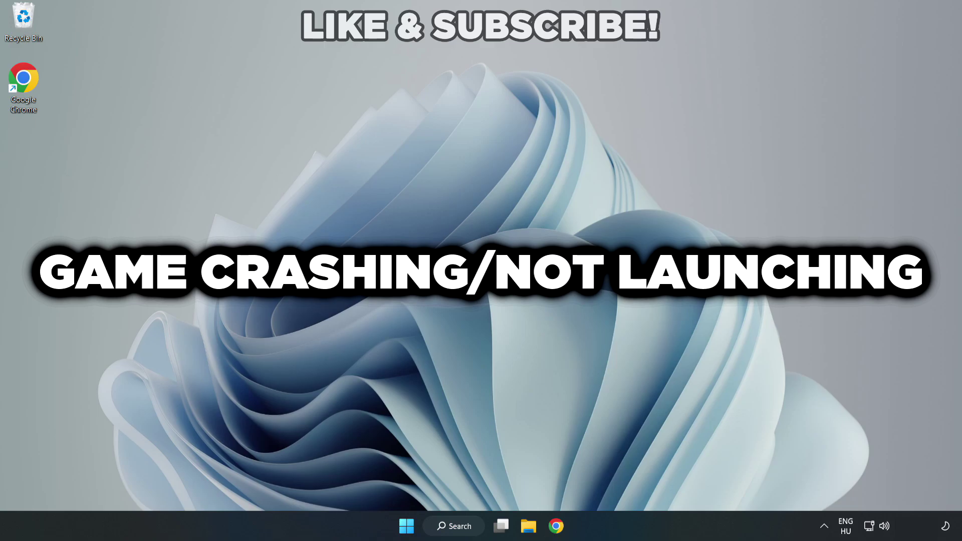
- Search Windows for 'device manager' and launch Device Manager from the best match
{"action": "left_click", "coordinate": [458, 527]}
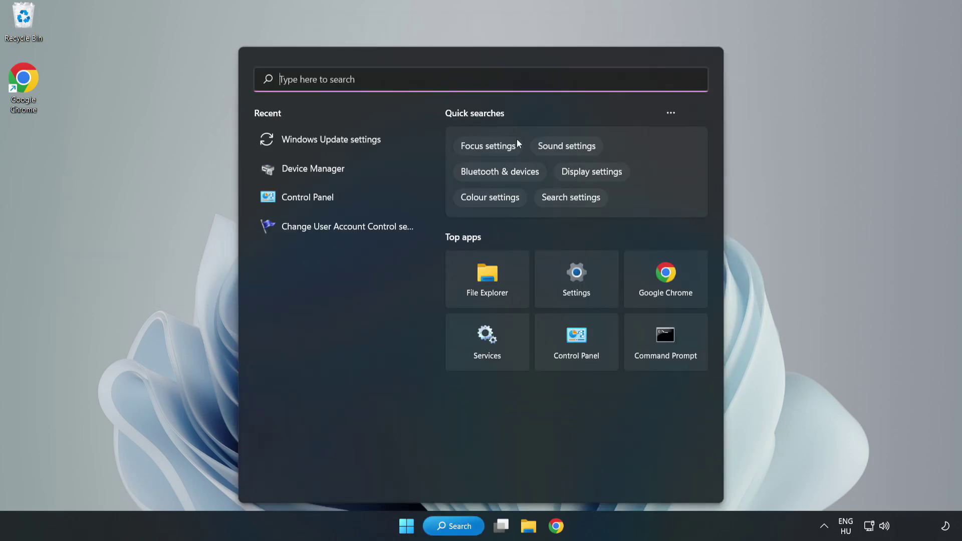
{"action": "type", "text": "device m"}
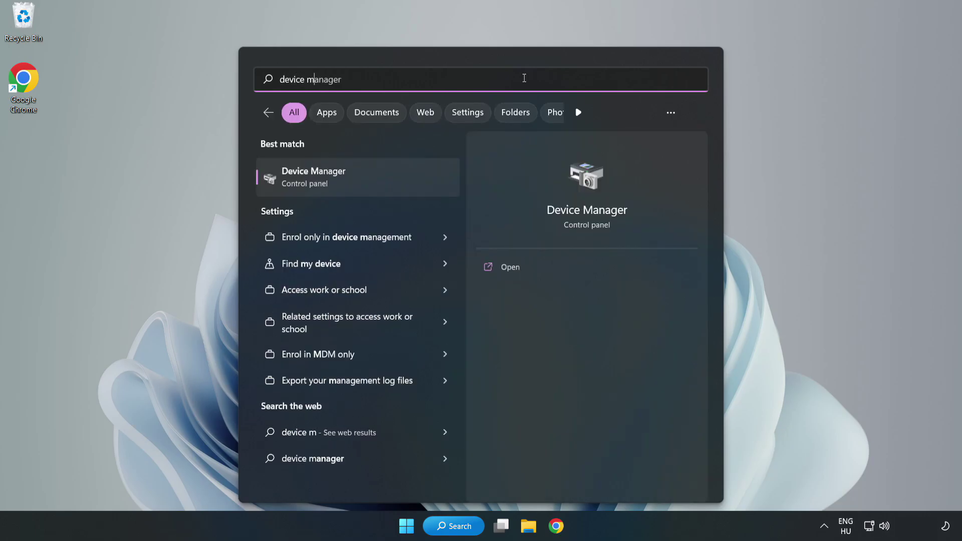
{"action": "type", "text": "anager"}
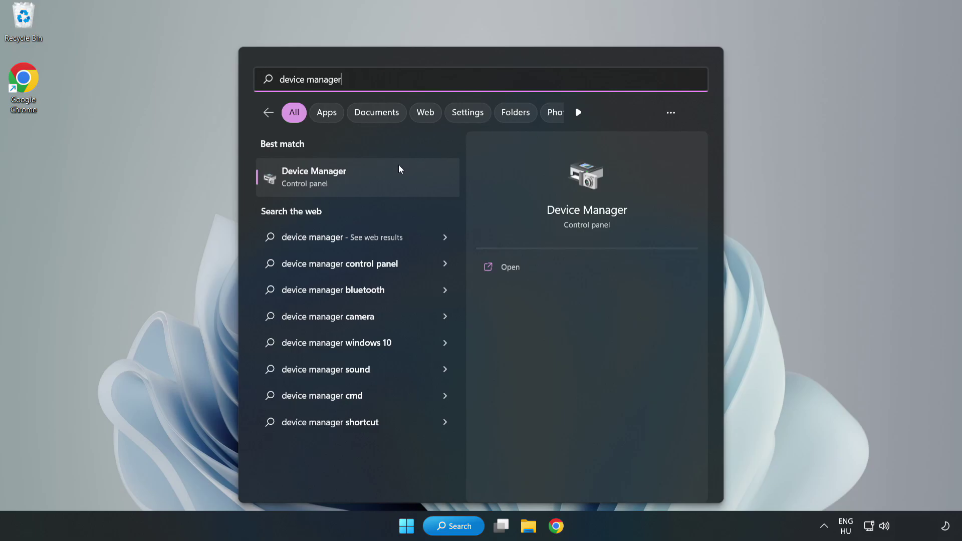
{"action": "left_click", "coordinate": [358, 183]}
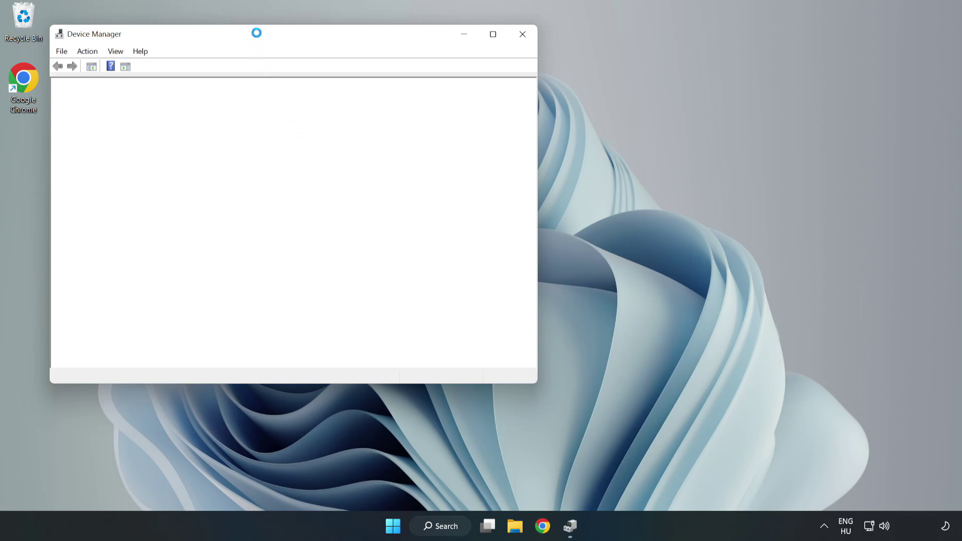
- Run an automatic driver search for the VMware SVGA 3D display adapter, confirming the best driver is installed
{"action": "left_click_drag", "start_coordinate": [257, 37], "coordinate": [428, 84]}
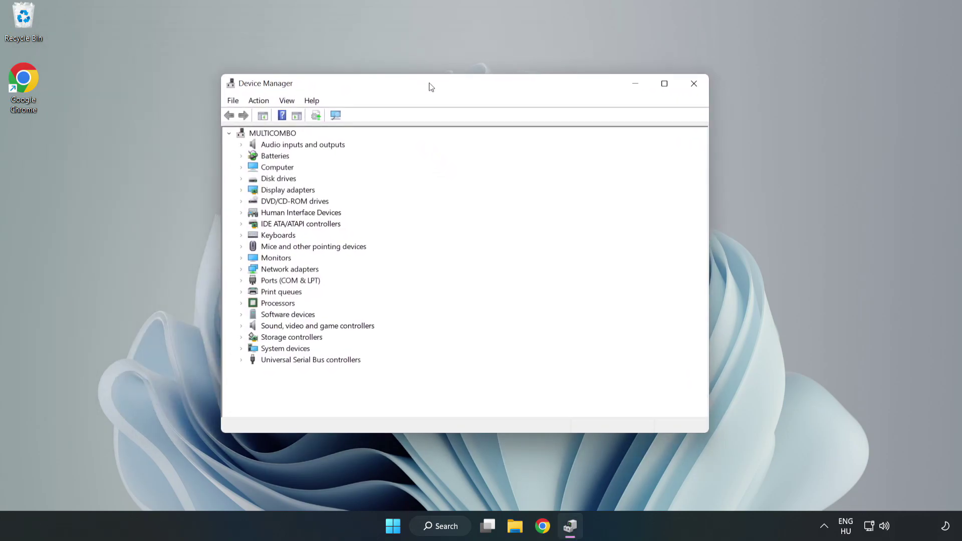
{"action": "left_click", "coordinate": [257, 191]}
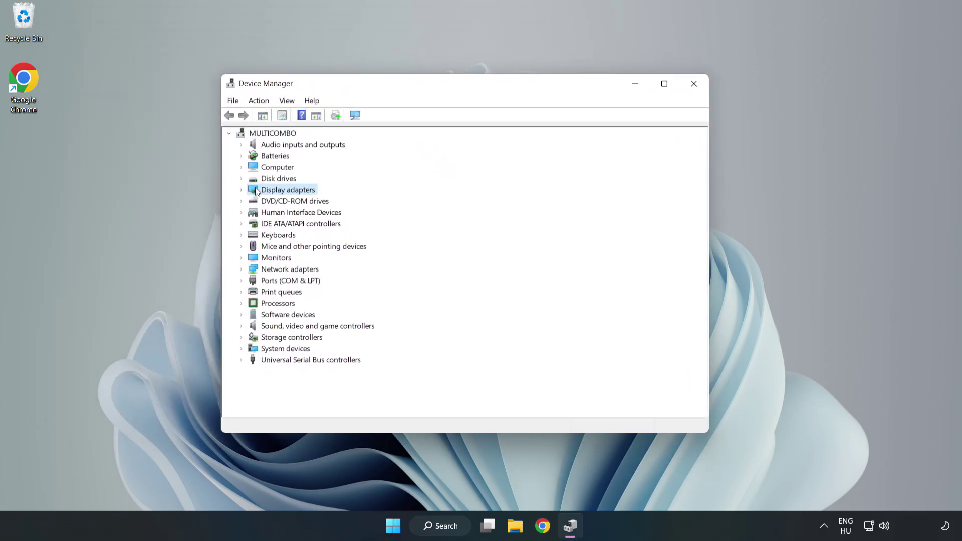
{"action": "left_click", "coordinate": [241, 191]}
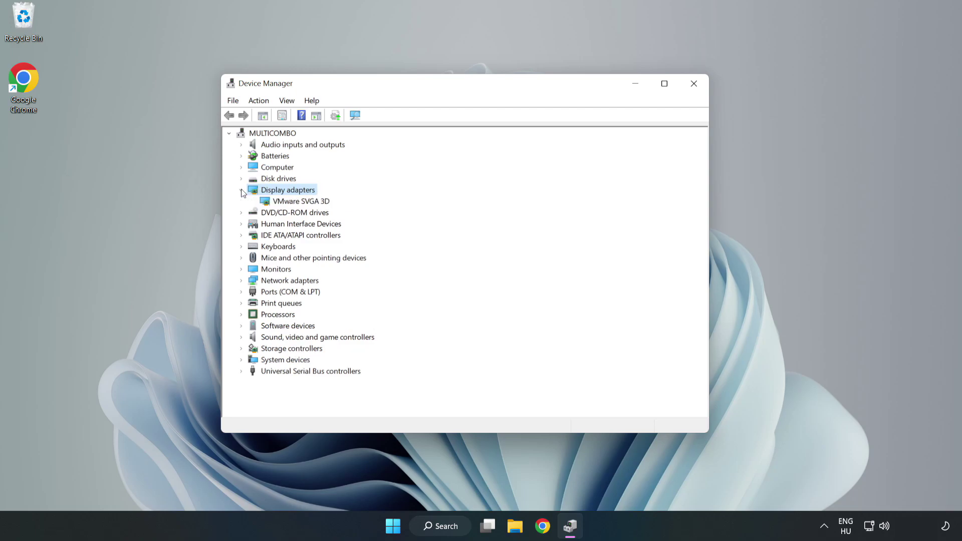
{"action": "left_click", "coordinate": [270, 204]}
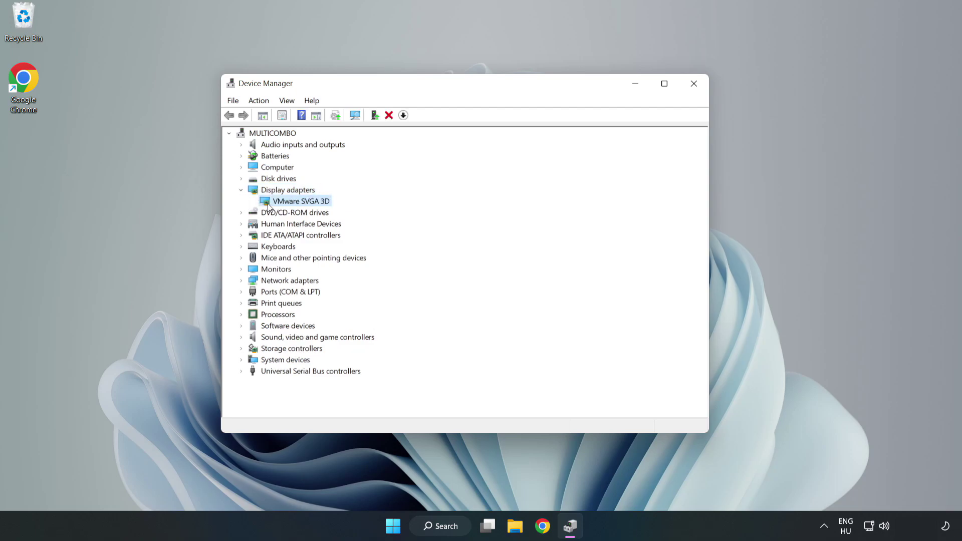
{"action": "right_click", "coordinate": [299, 205]}
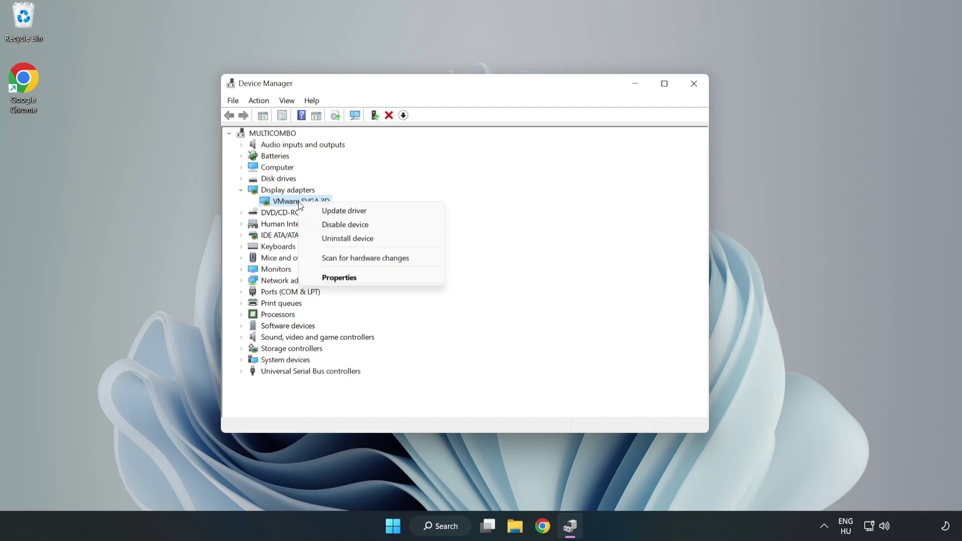
{"action": "left_click", "coordinate": [374, 215]}
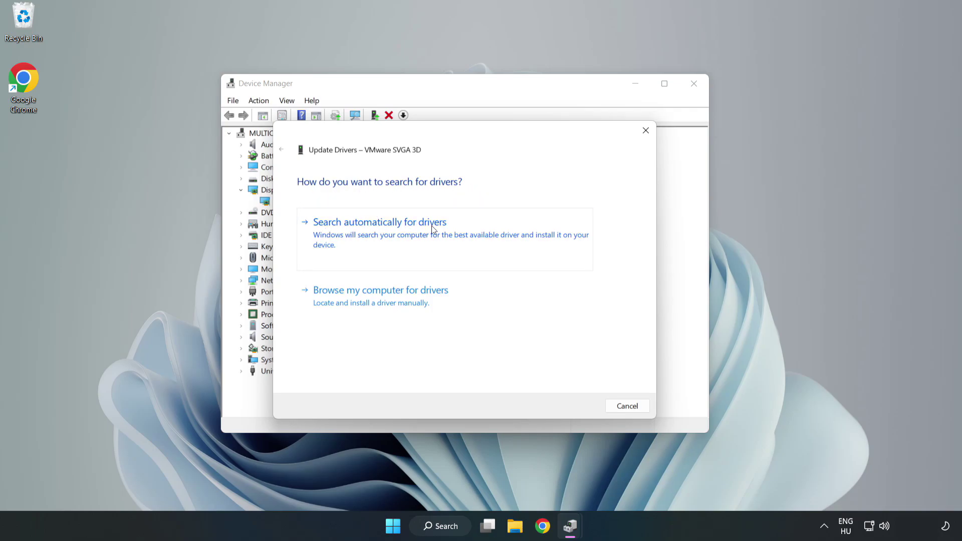
{"action": "left_click", "coordinate": [382, 234]}
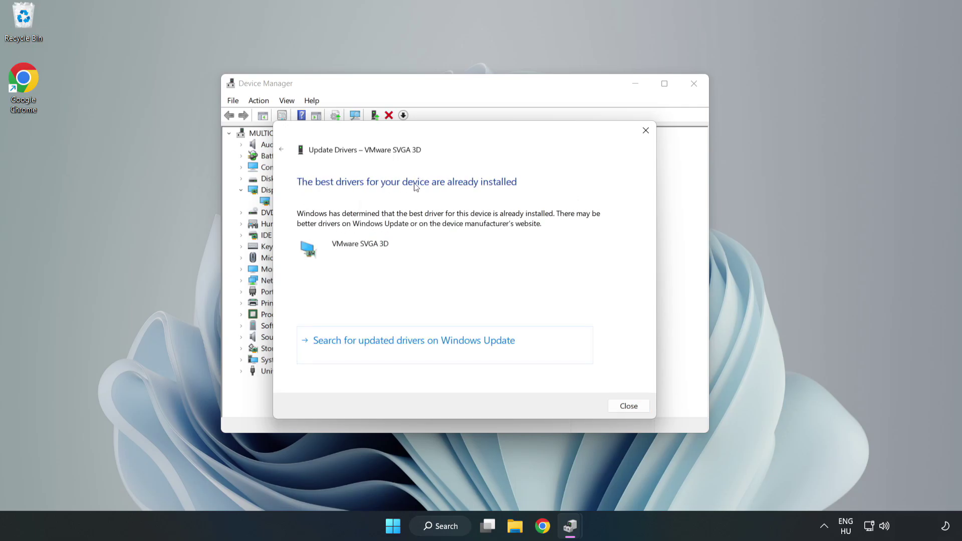
{"action": "left_click", "coordinate": [629, 406]}
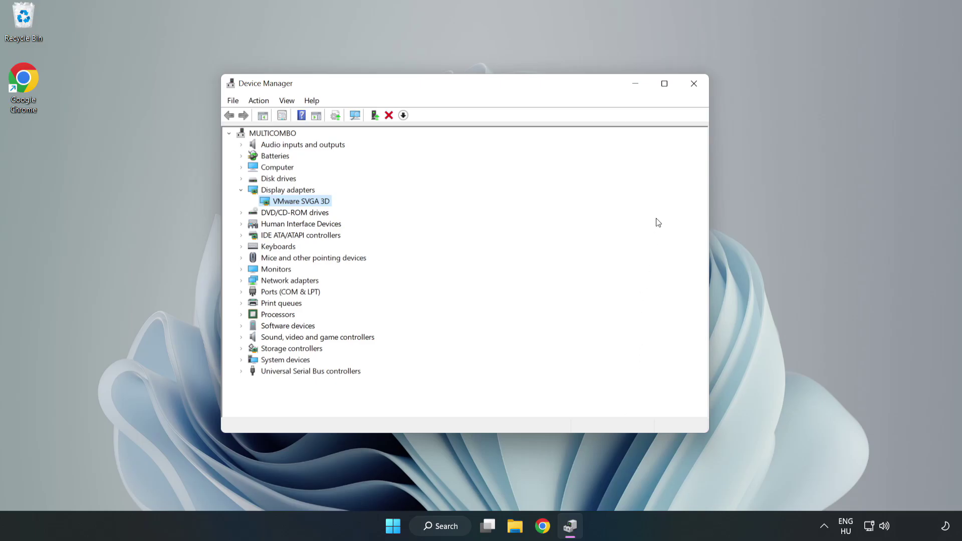
- Close Device Manager and open Windows Update settings through an 'updates' search
{"action": "left_click", "coordinate": [694, 86]}
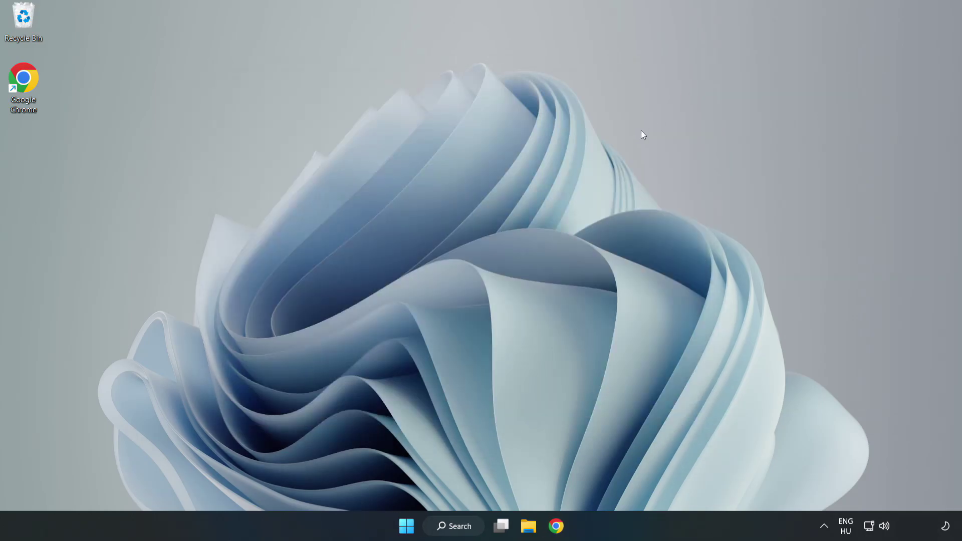
{"action": "left_click", "coordinate": [455, 527]}
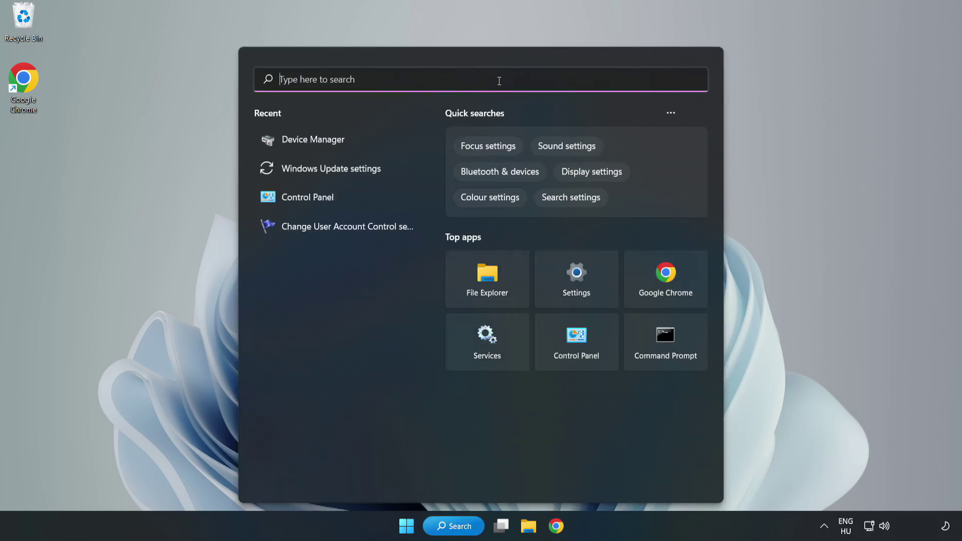
{"action": "type", "text": "updates"}
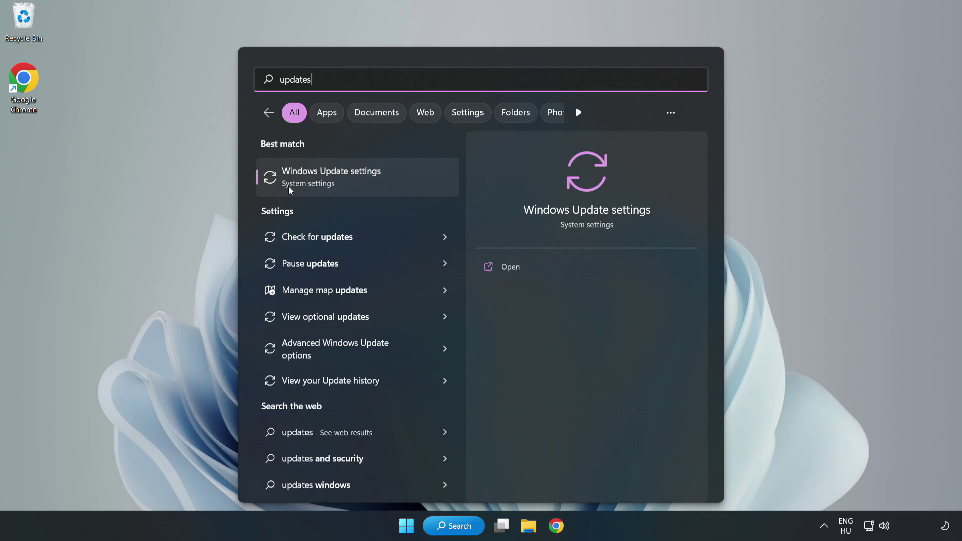
{"action": "left_click", "coordinate": [344, 182]}
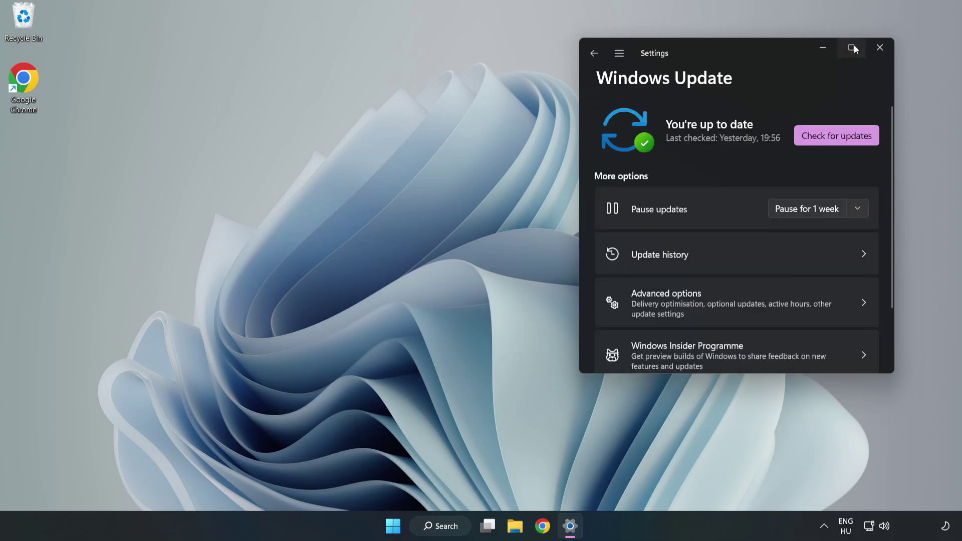
- Maximize Settings, check for updates until it reports up to date, then close Settings
{"action": "left_click", "coordinate": [853, 45]}
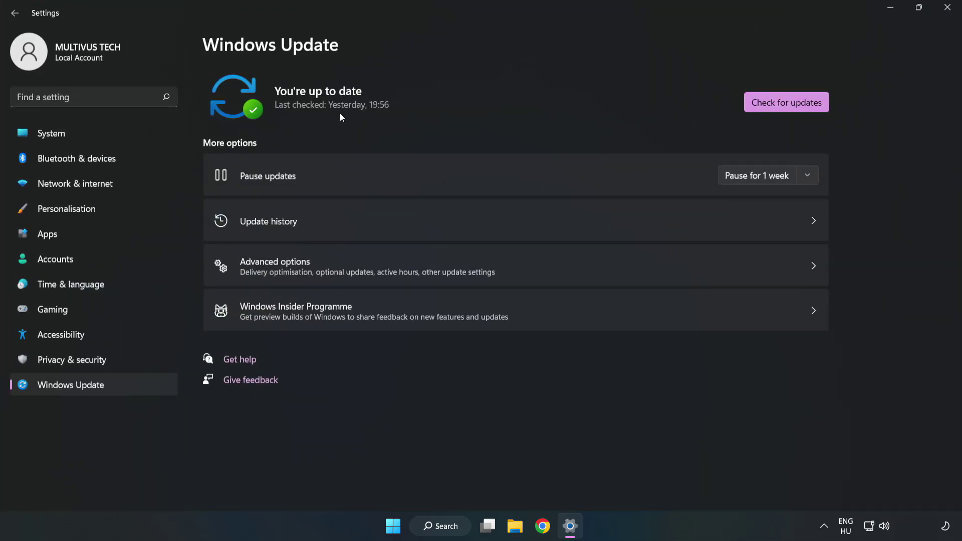
{"action": "left_click", "coordinate": [789, 104]}
{"action": "left_click", "coordinate": [948, 9]}
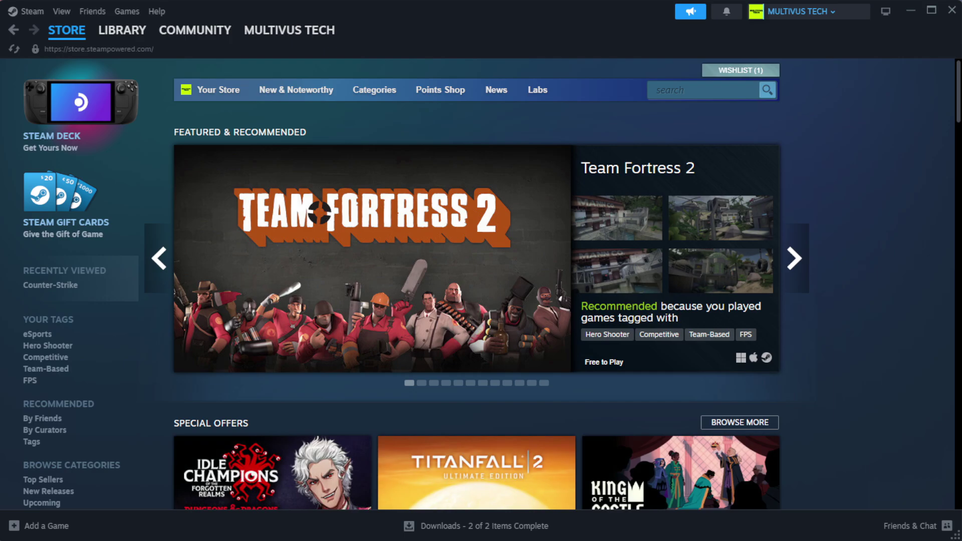
- Go to Steam's Library Home and bring up the menu for YOUR NOT WORKING GAME under Favorites
{"action": "mouse_move", "coordinate": [140, 37]}
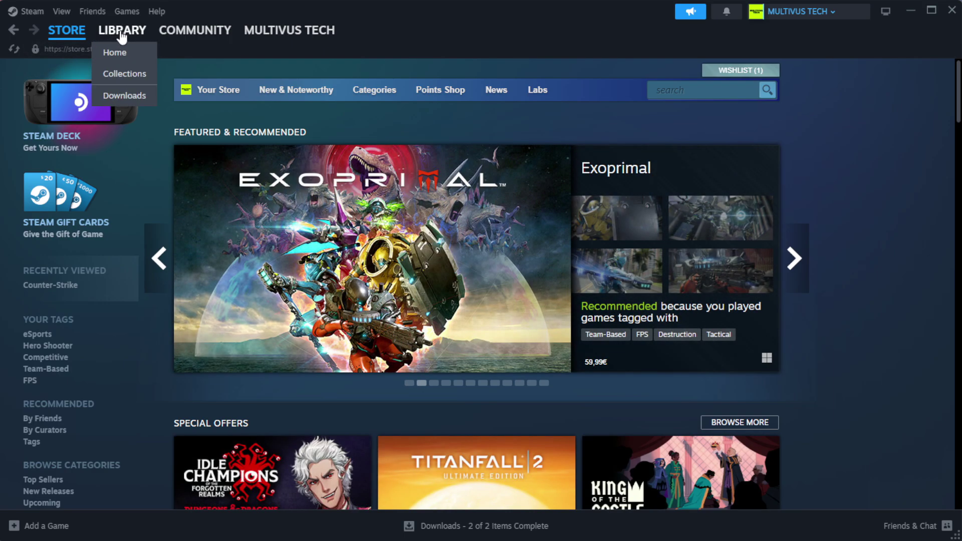
{"action": "left_click", "coordinate": [139, 52]}
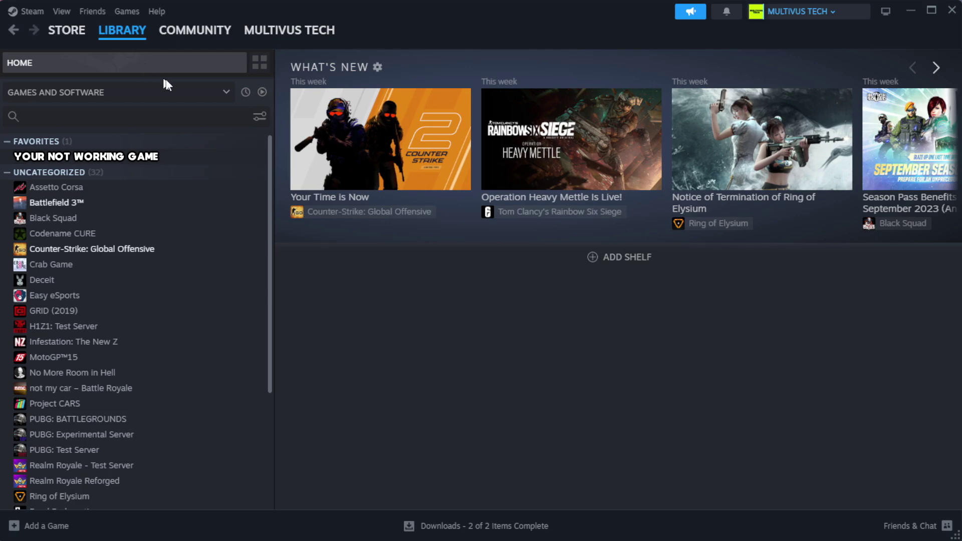
{"action": "right_click", "coordinate": [236, 159]}
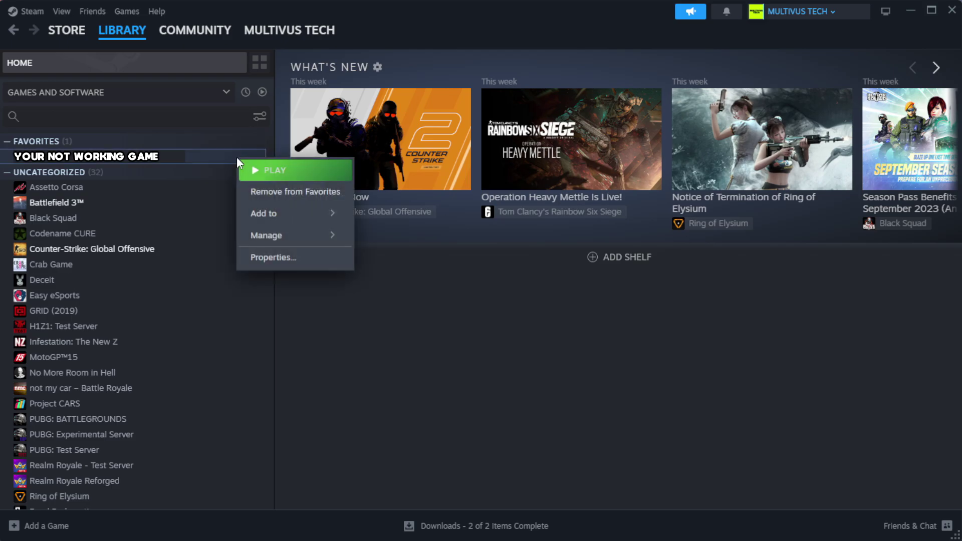
- Verify the game's file integrity from Properties > Installed Files, validating all 1039 files
{"action": "left_click", "coordinate": [303, 261]}
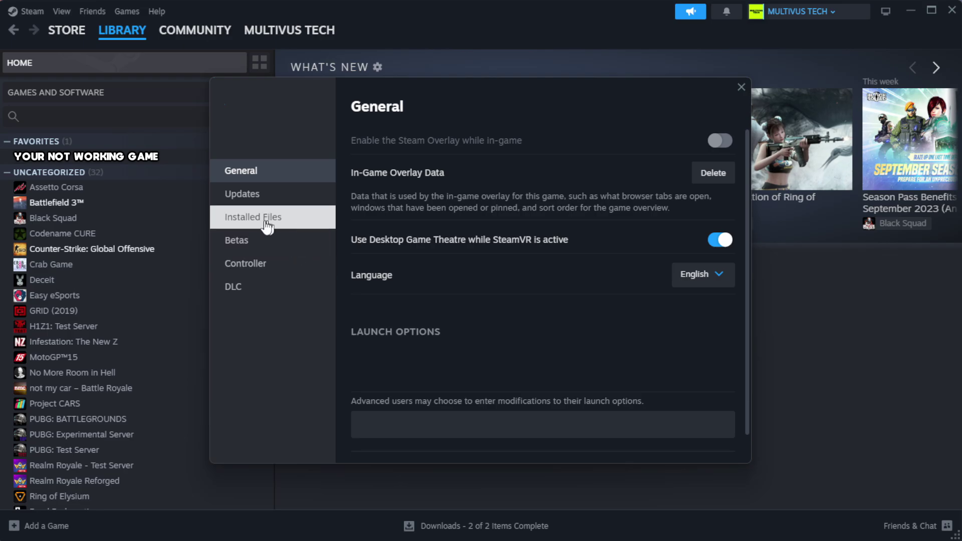
{"action": "left_click", "coordinate": [316, 229]}
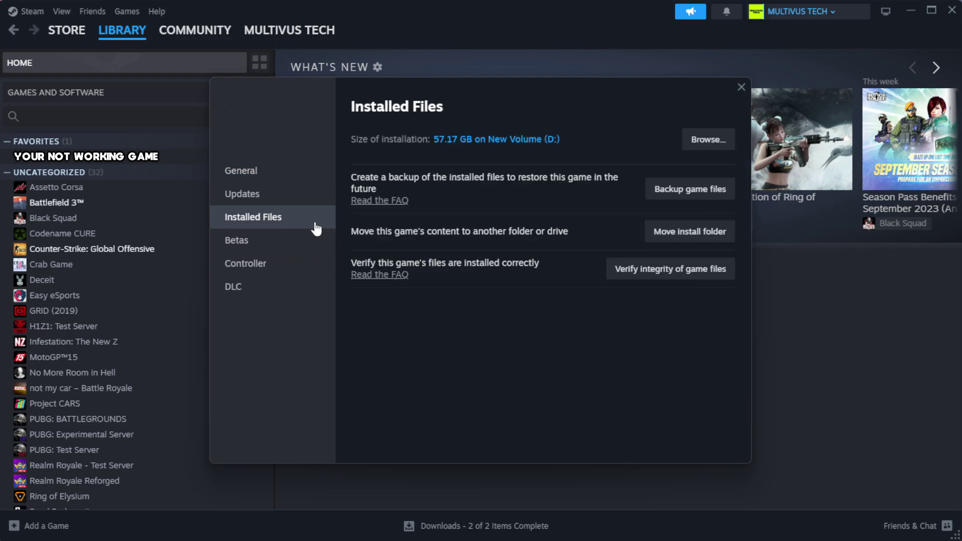
{"action": "left_click", "coordinate": [676, 270]}
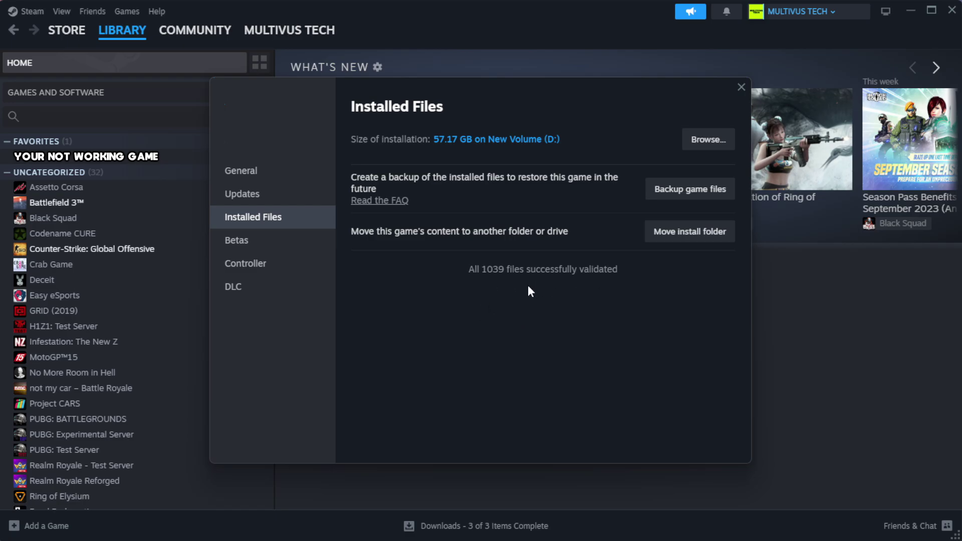
- Open the game's install folder and show Properties for the YOUR NOT WORKING GAME shortcut
{"action": "left_click", "coordinate": [706, 143]}
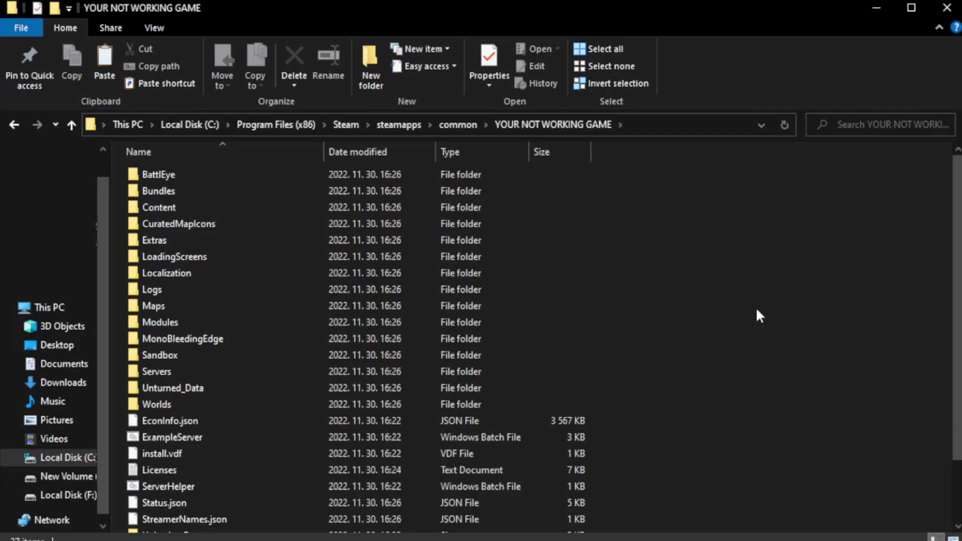
{"action": "left_click_drag", "start_coordinate": [958, 301], "coordinate": [960, 359]}
{"action": "left_click", "coordinate": [327, 527]}
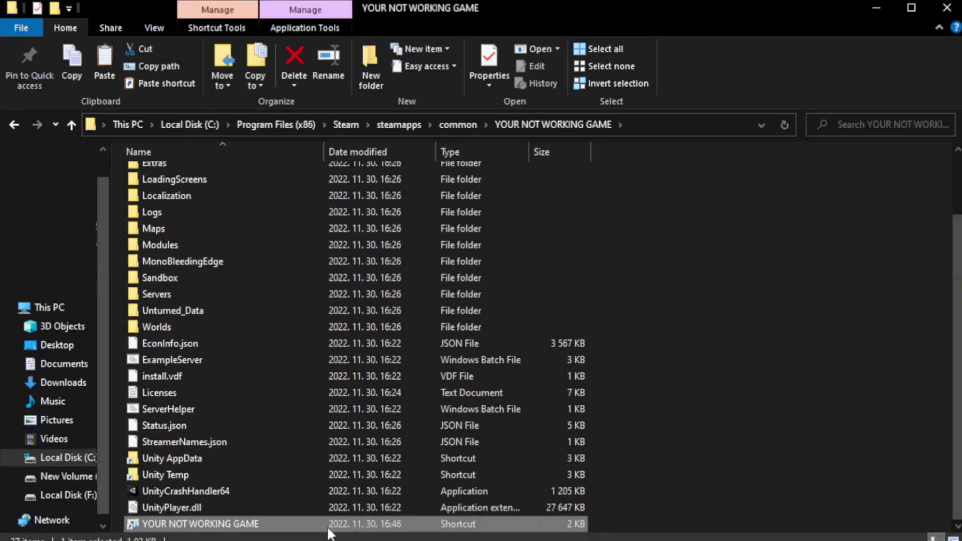
{"action": "right_click", "coordinate": [323, 528]}
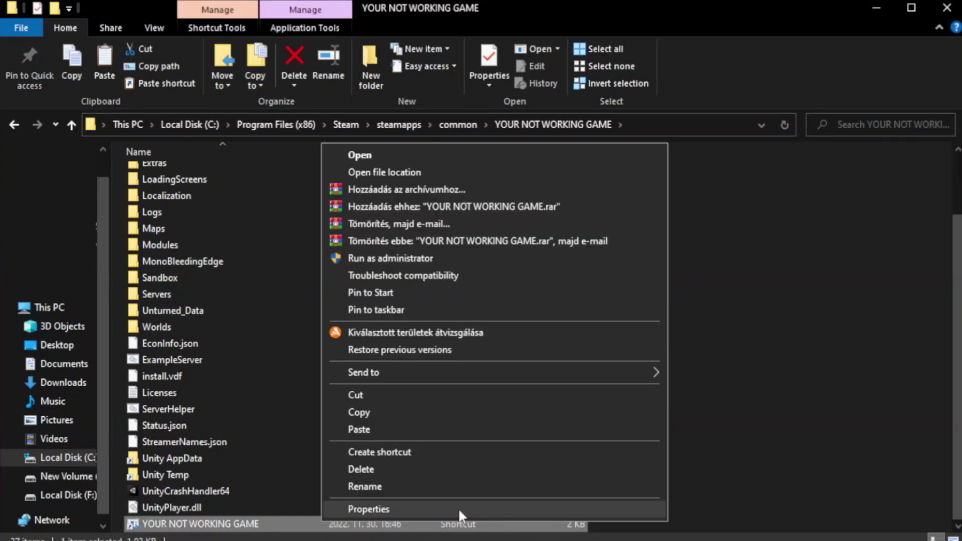
{"action": "left_click", "coordinate": [490, 506]}
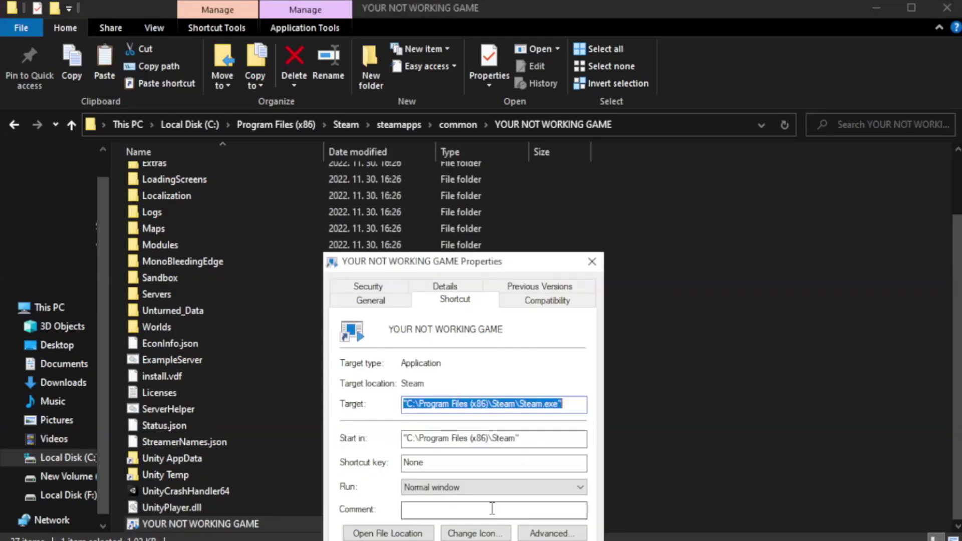
{"action": "left_click_drag", "start_coordinate": [486, 261], "coordinate": [483, 98]}
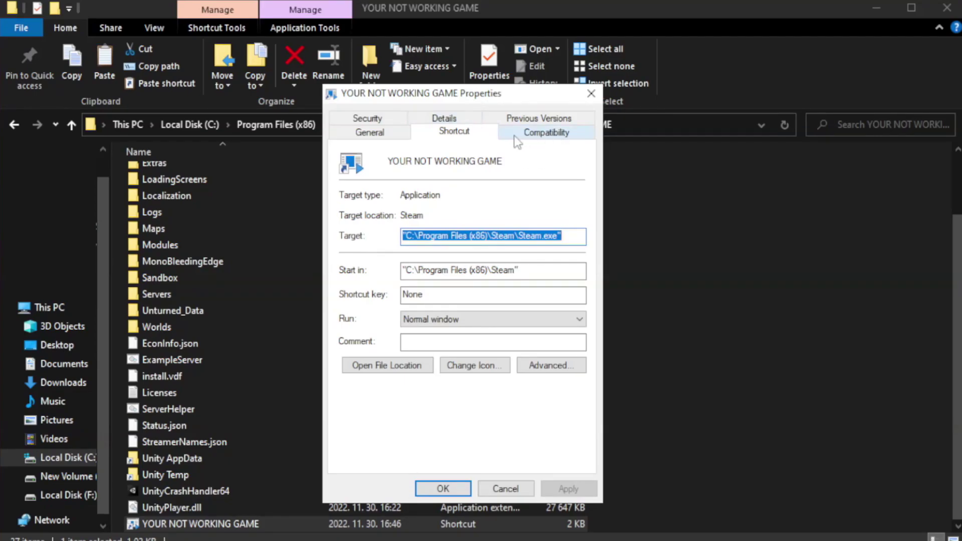
- Set the shortcut to Windows 8 compatibility mode, fullscreen optimizations off, run as administrator, and apply
{"action": "left_click", "coordinate": [541, 134]}
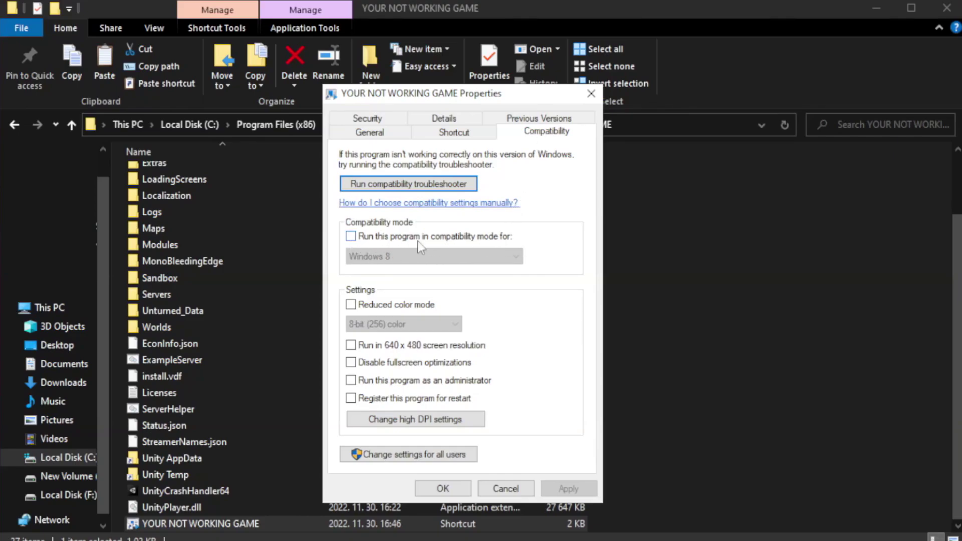
{"action": "left_click", "coordinate": [382, 239]}
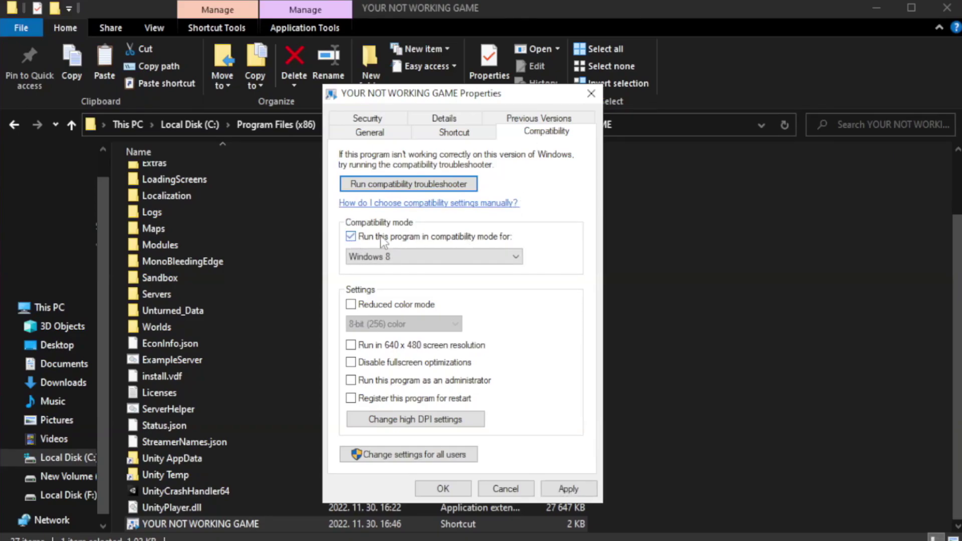
{"action": "left_click", "coordinate": [412, 255]}
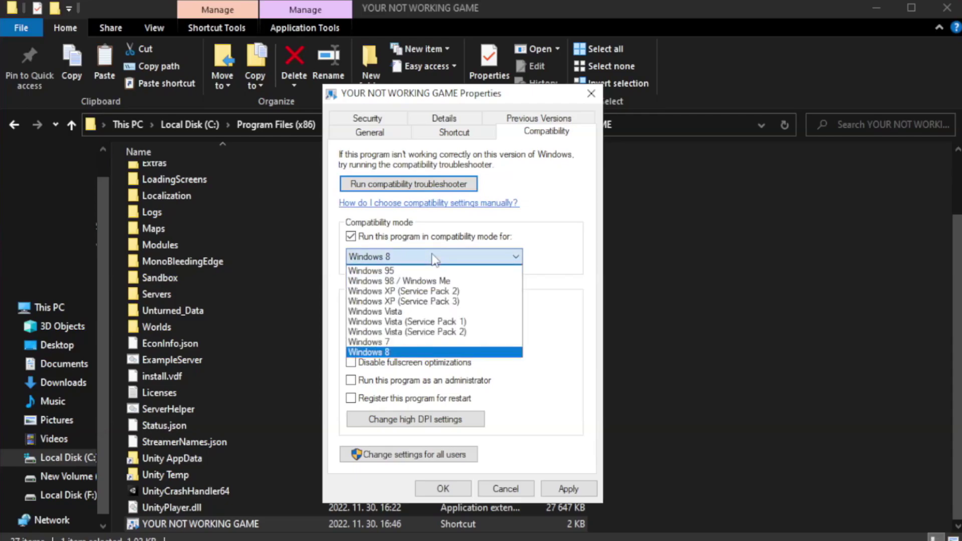
{"action": "left_click", "coordinate": [408, 352]}
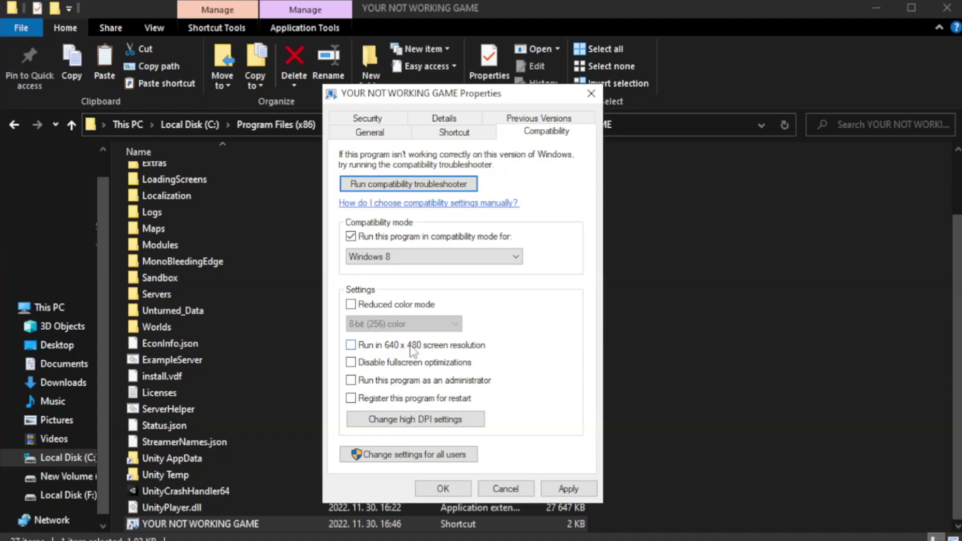
{"action": "left_click", "coordinate": [375, 368]}
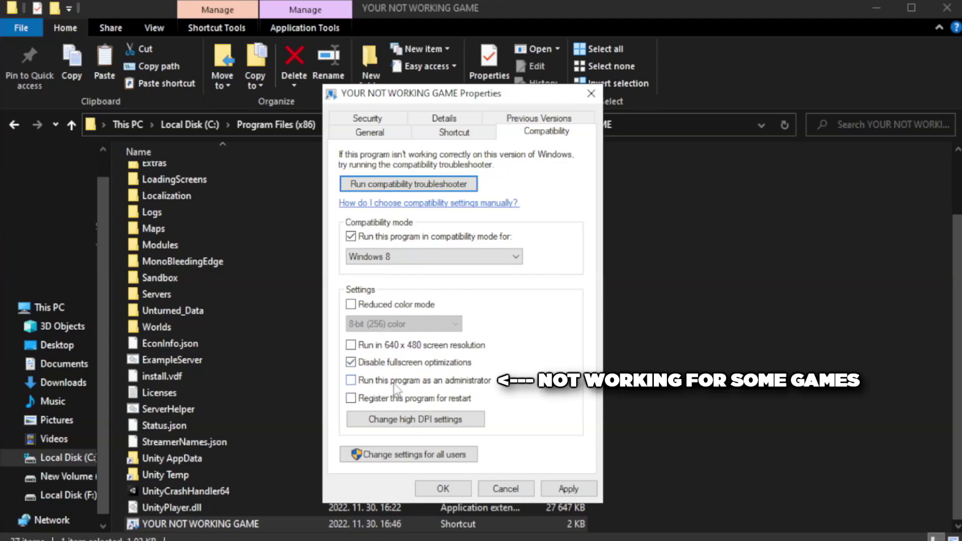
{"action": "left_click", "coordinate": [377, 387]}
{"action": "left_click", "coordinate": [567, 496]}
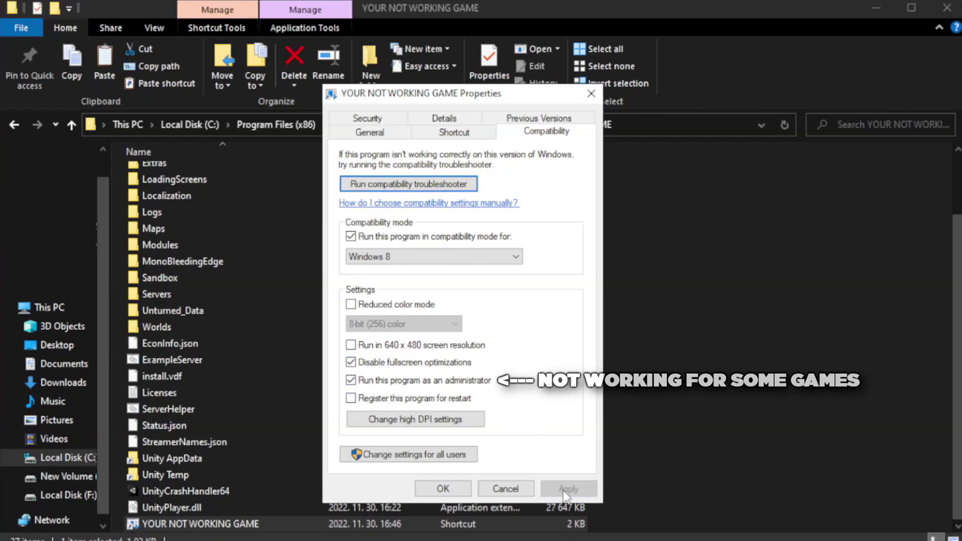
{"action": "left_click", "coordinate": [441, 489]}
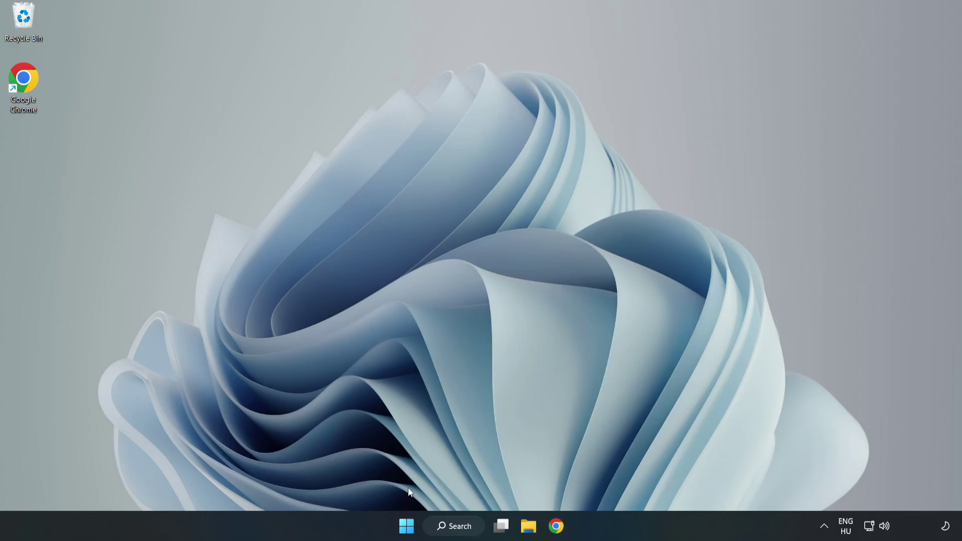
- In Task Manager's Startup tab, disable Cortana, Microsoft Edge, Microsoft Teams and Phone Link
{"action": "right_click", "coordinate": [409, 529]}
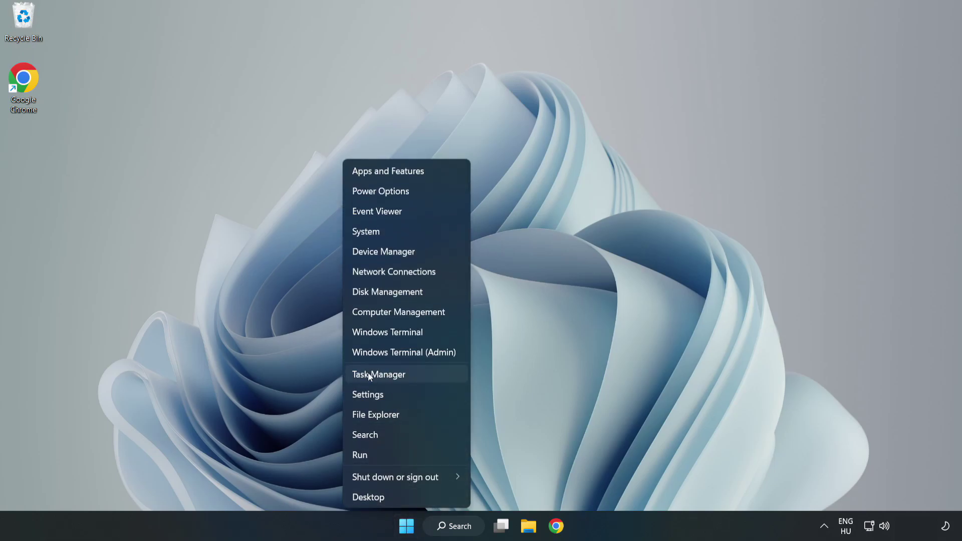
{"action": "left_click", "coordinate": [405, 376]}
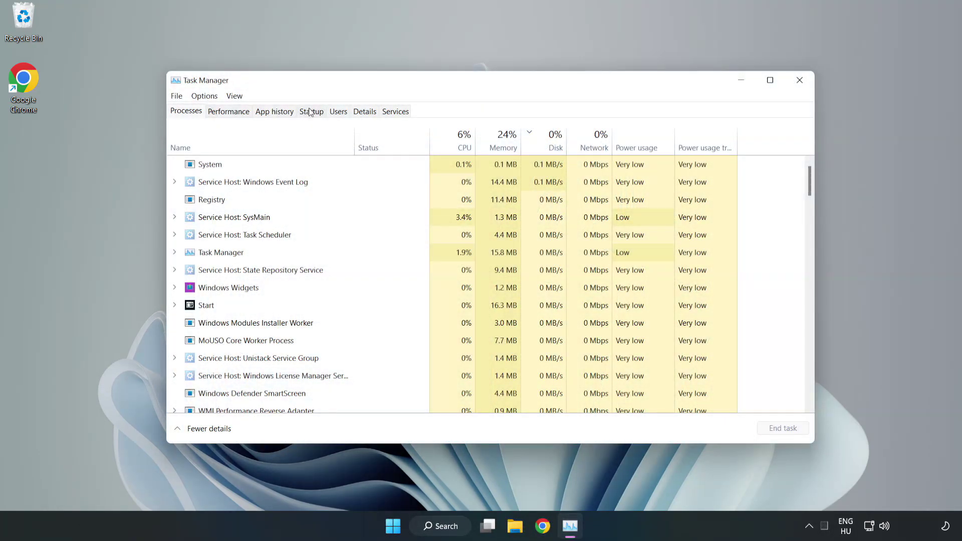
{"action": "left_click", "coordinate": [313, 115]}
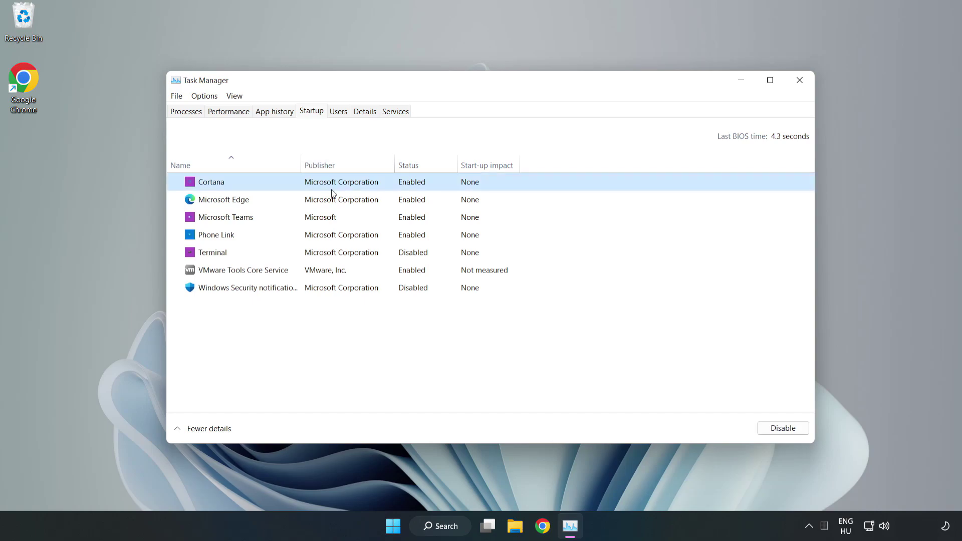
{"action": "left_click", "coordinate": [779, 429]}
{"action": "left_click", "coordinate": [416, 198]}
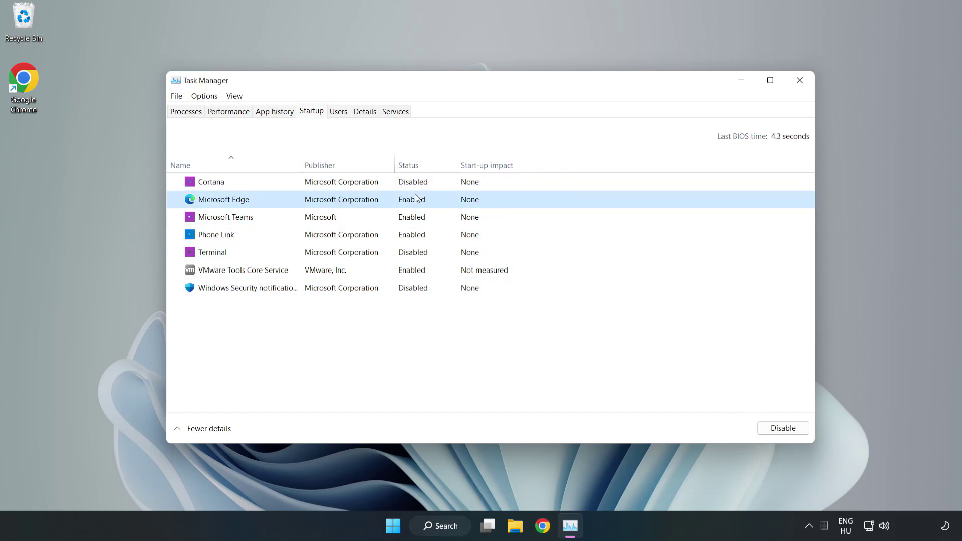
{"action": "left_click", "coordinate": [783, 429]}
{"action": "left_click", "coordinate": [360, 221]}
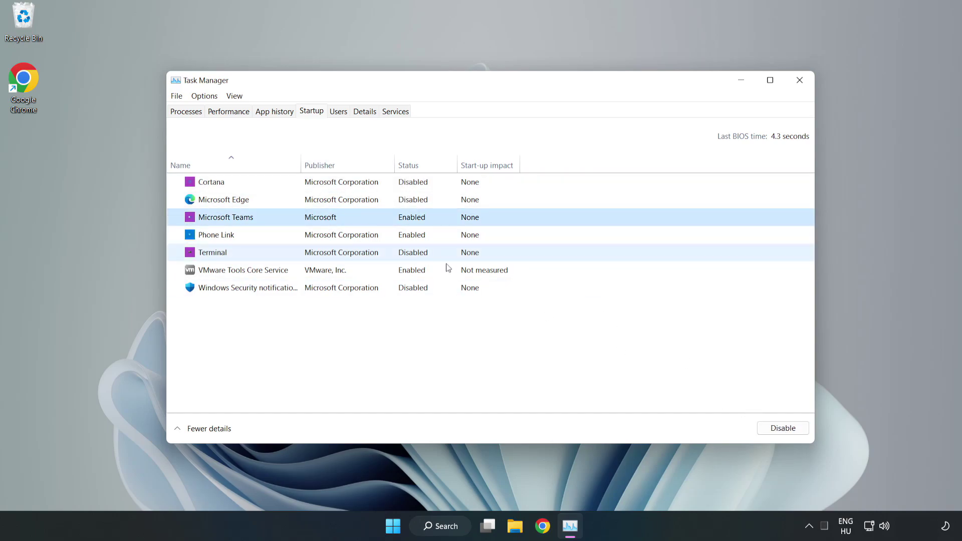
{"action": "left_click", "coordinate": [782, 428]}
{"action": "left_click", "coordinate": [322, 239]}
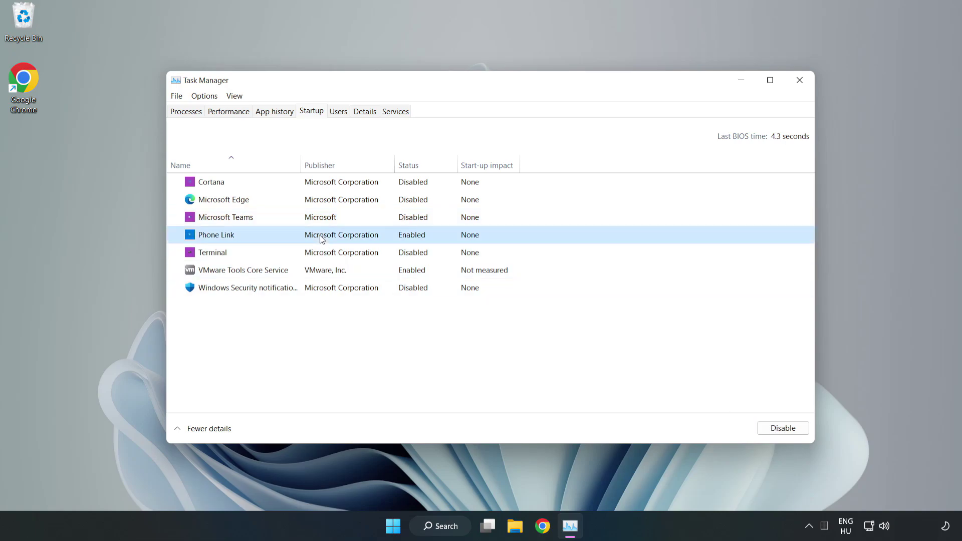
{"action": "left_click", "coordinate": [801, 432]}
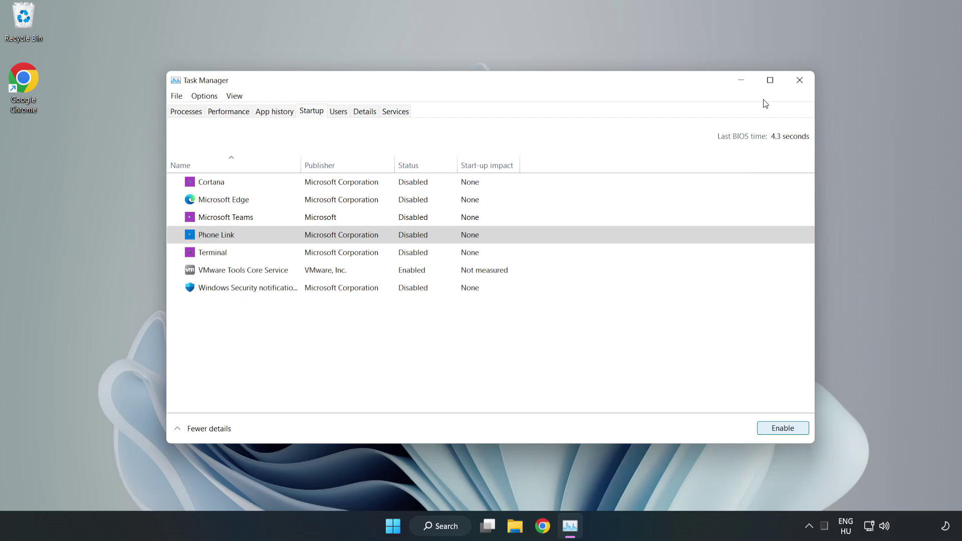
- Close Task Manager and launch Command Prompt as administrator from a 'cmd' search
{"action": "left_click", "coordinate": [800, 81]}
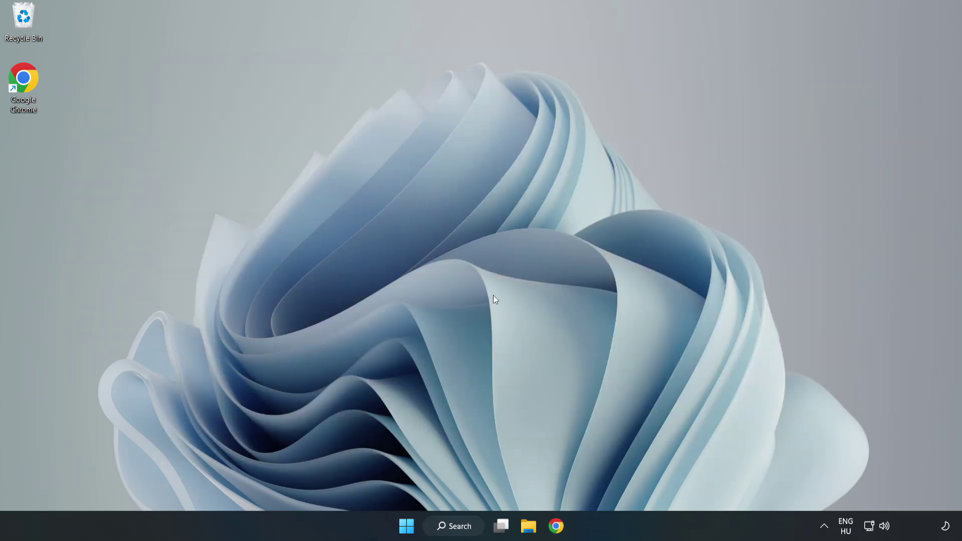
{"action": "left_click", "coordinate": [469, 523]}
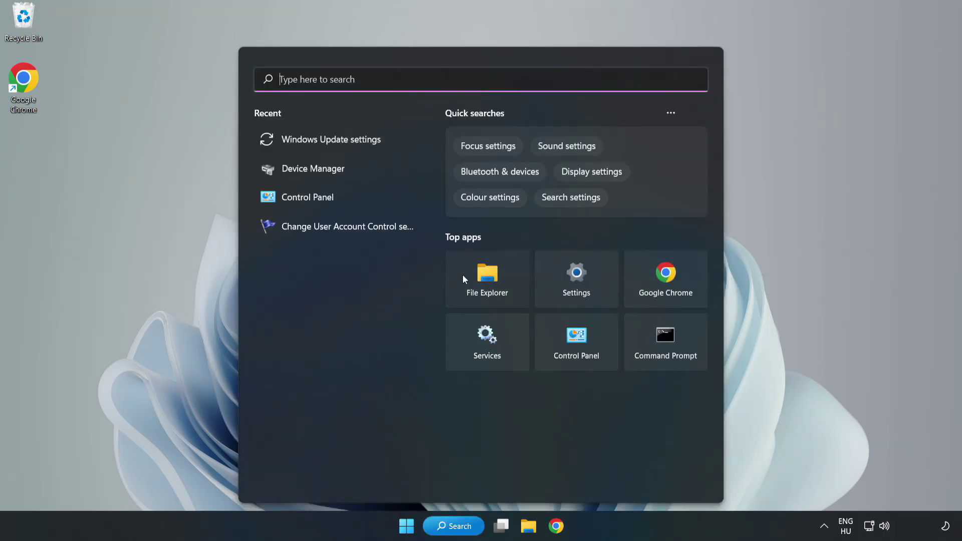
{"action": "type", "text": "cmd"}
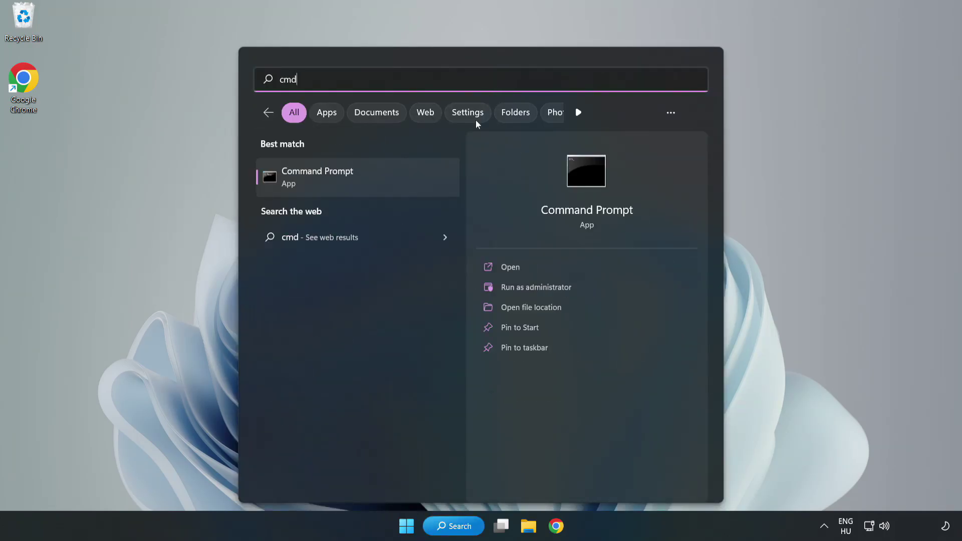
{"action": "right_click", "coordinate": [377, 182]}
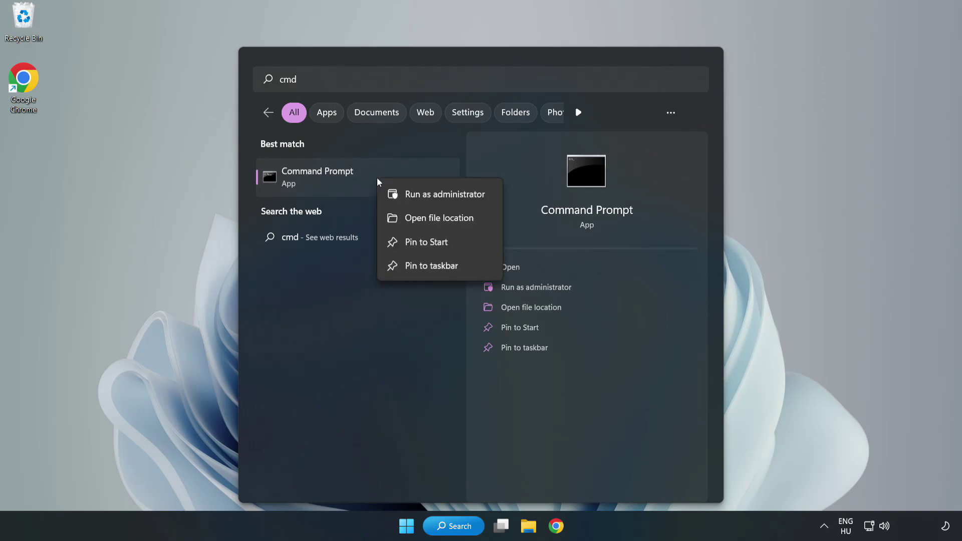
{"action": "left_click", "coordinate": [416, 197]}
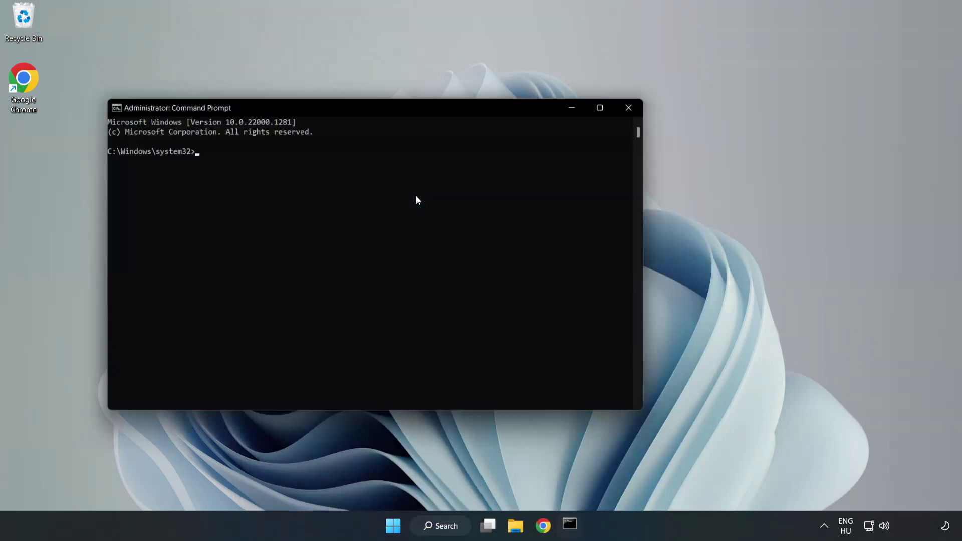
- Run sfc /scannow in Command Prompt, confirm no integrity violations, then close the window
{"action": "left_click_drag", "start_coordinate": [384, 108], "coordinate": [490, 111]}
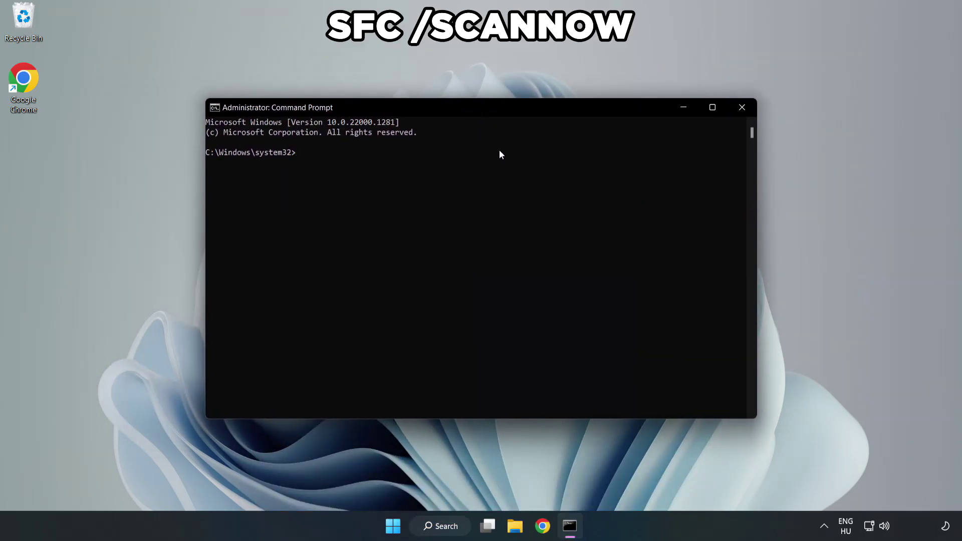
{"action": "type", "text": "sfc /scannow"}
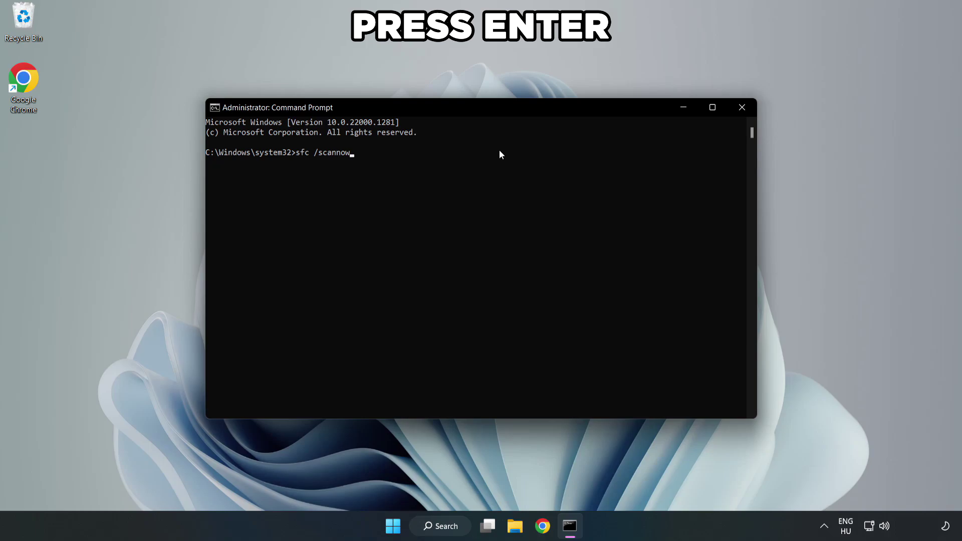
{"action": "key", "text": "Return"}
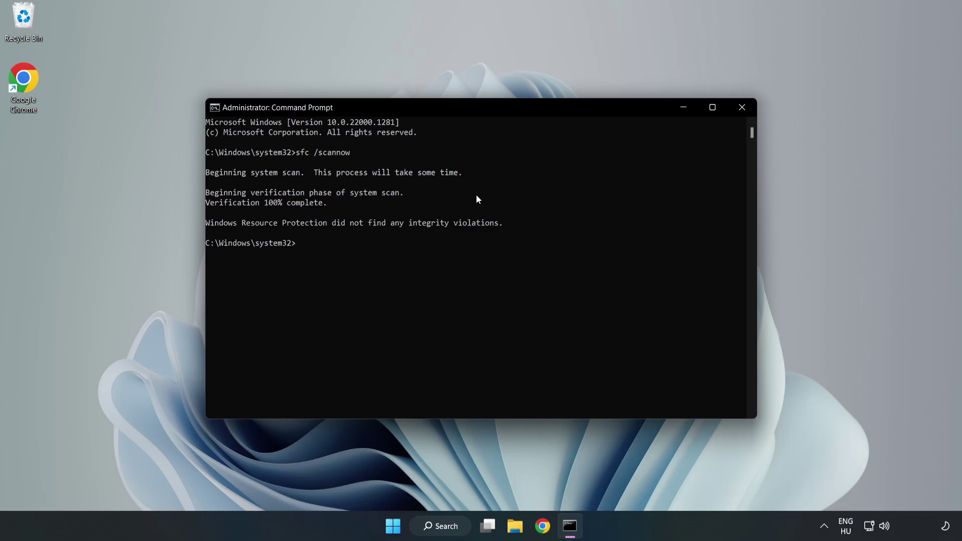
{"action": "left_click", "coordinate": [741, 108]}
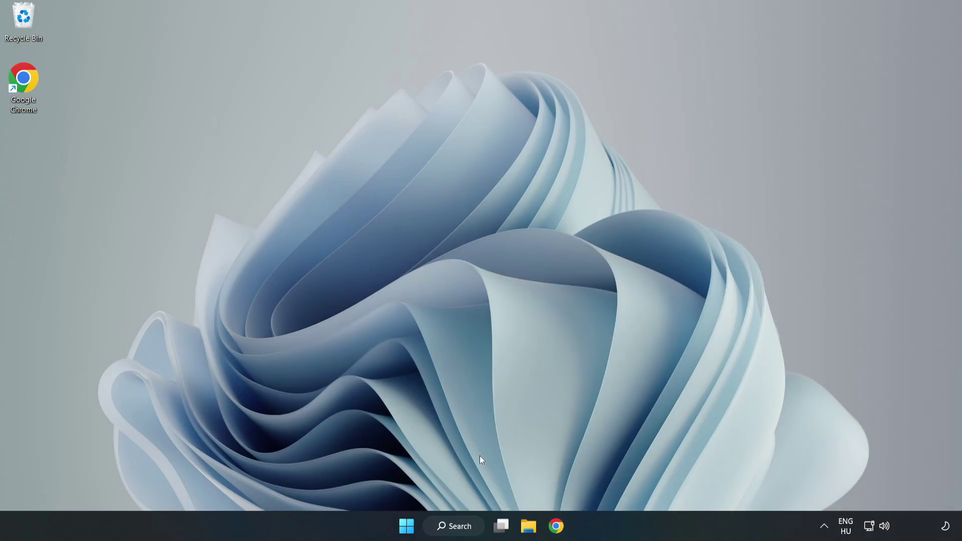
- Search Windows for 'security' and launch the Windows Security app
{"action": "left_click", "coordinate": [457, 532]}
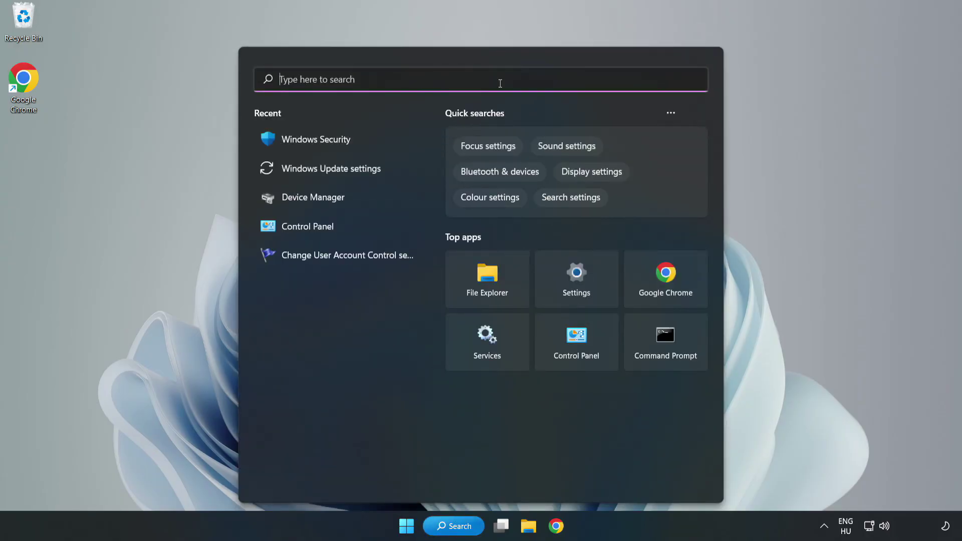
{"action": "type", "text": "secu"}
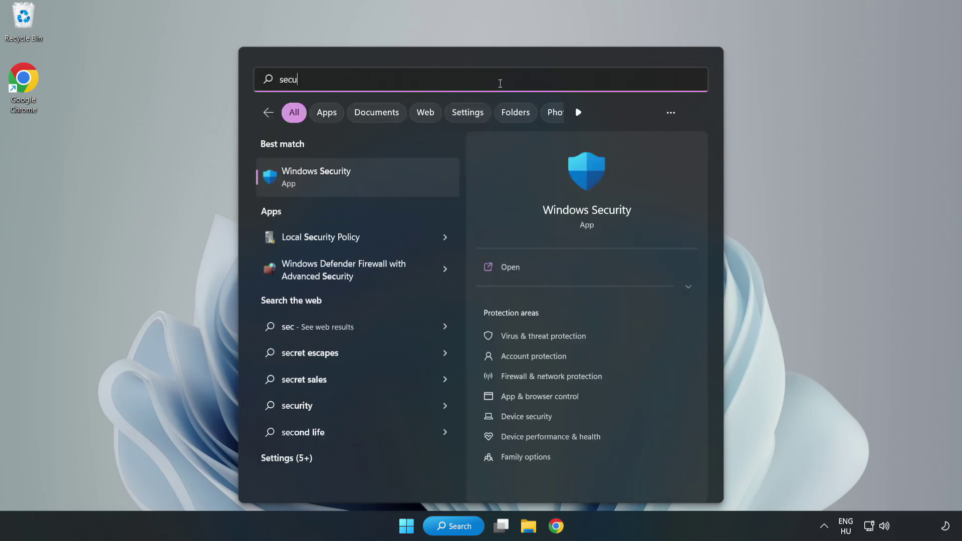
{"action": "type", "text": "rity"}
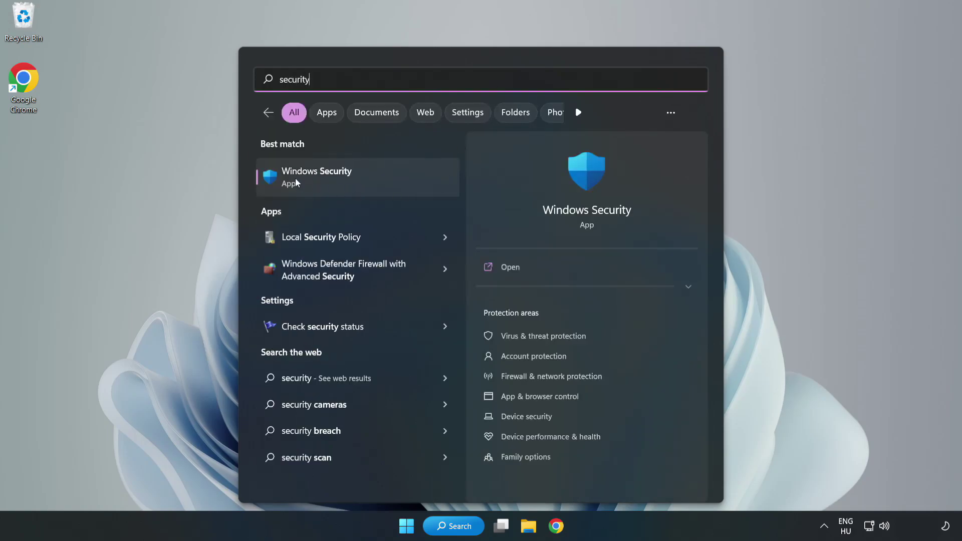
{"action": "left_click", "coordinate": [342, 186]}
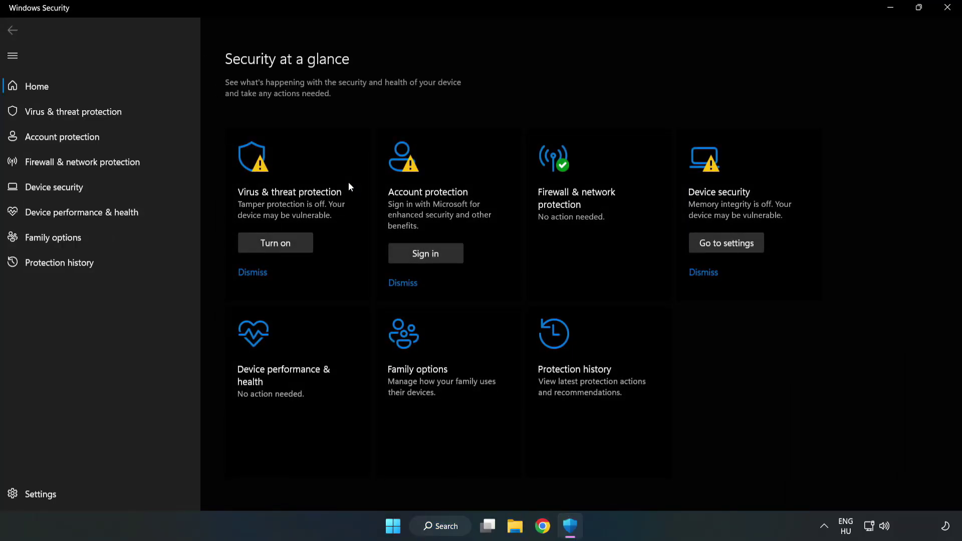
- Go to Virus & threat protection and open its Manage settings page
{"action": "left_click", "coordinate": [63, 116]}
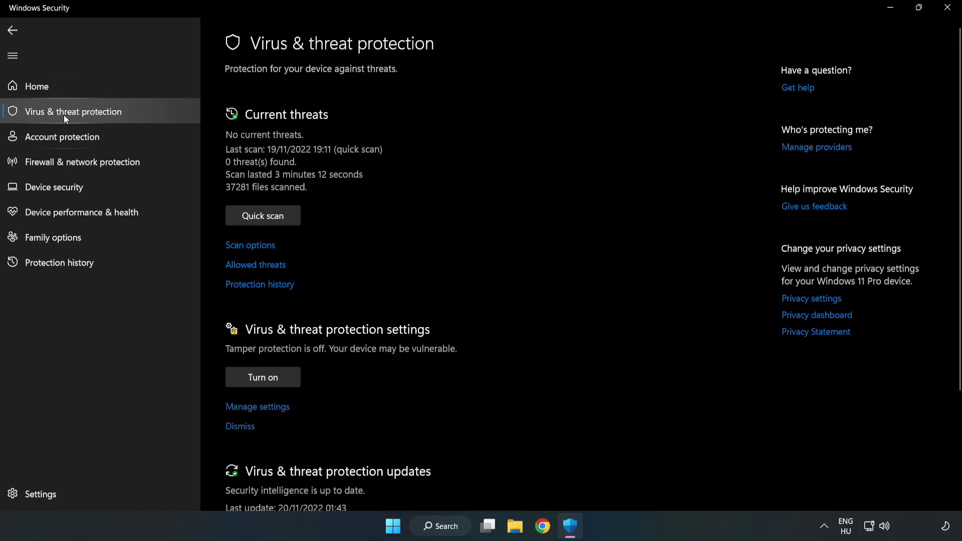
{"action": "scroll", "coordinate": [502, 197], "scroll_direction": "down", "scroll_amount": 3}
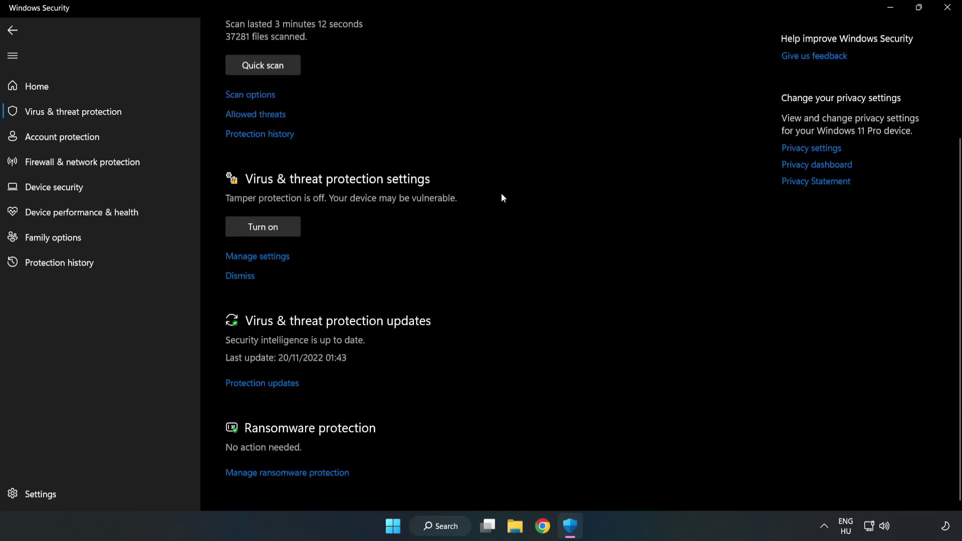
{"action": "left_click", "coordinate": [263, 261]}
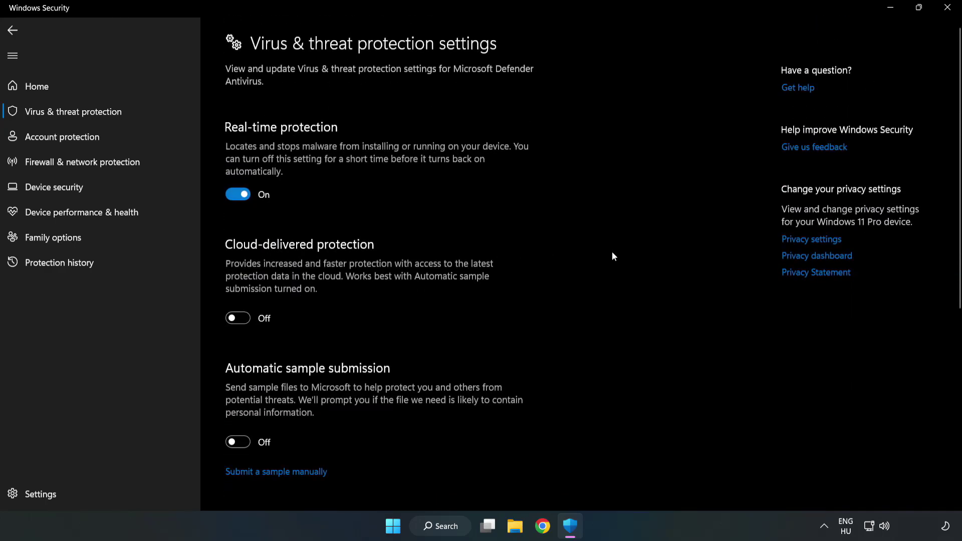
{"action": "scroll", "coordinate": [613, 256], "scroll_direction": "down", "scroll_amount": 6}
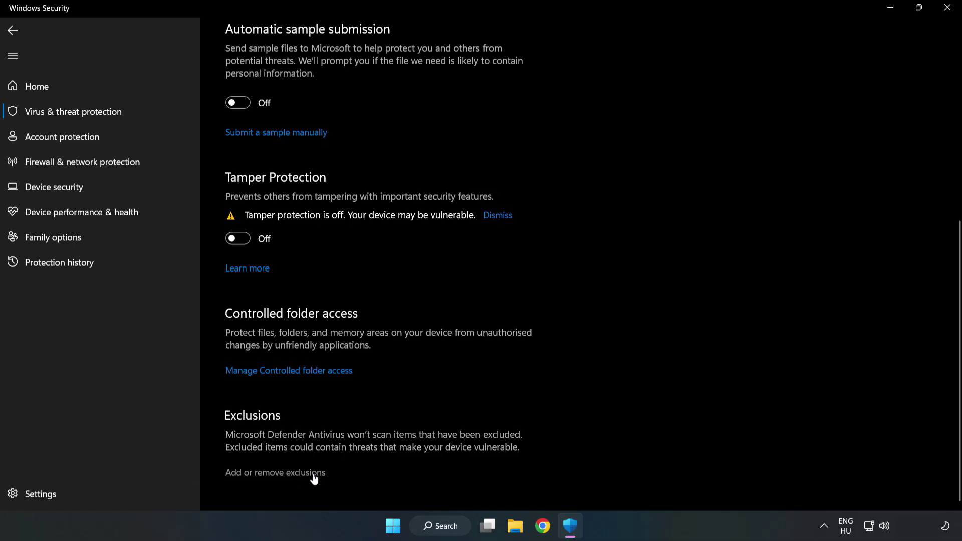
- Add a file exclusion using the shortcut in C:\Program Files (x86)\NOT WORKING APP
{"action": "left_click", "coordinate": [284, 474]}
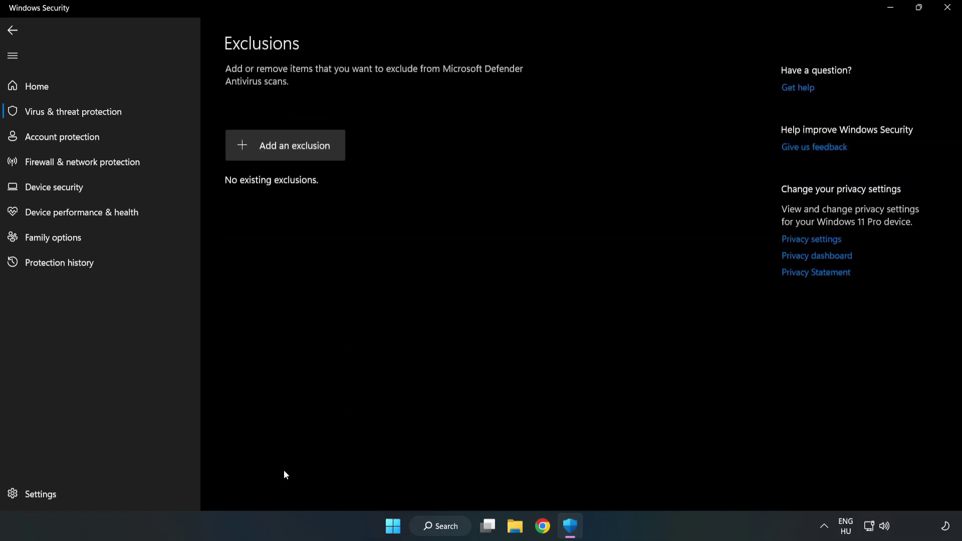
{"action": "left_click", "coordinate": [295, 149]}
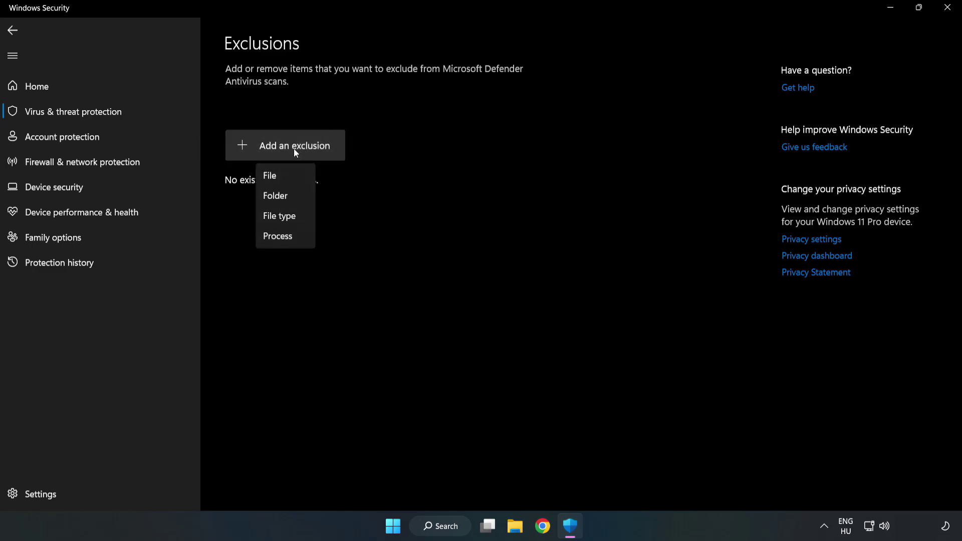
{"action": "left_click", "coordinate": [275, 177]}
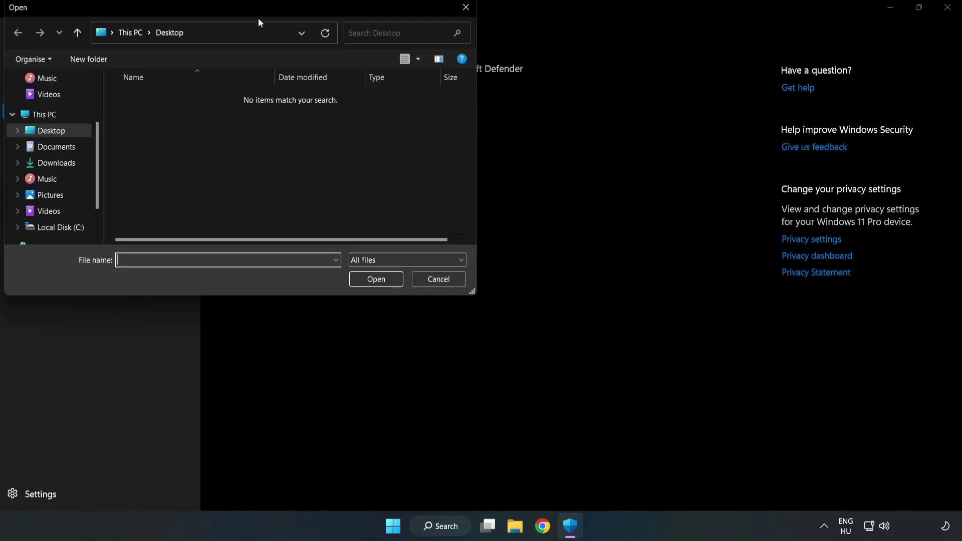
{"action": "left_click_drag", "start_coordinate": [259, 19], "coordinate": [443, 107]}
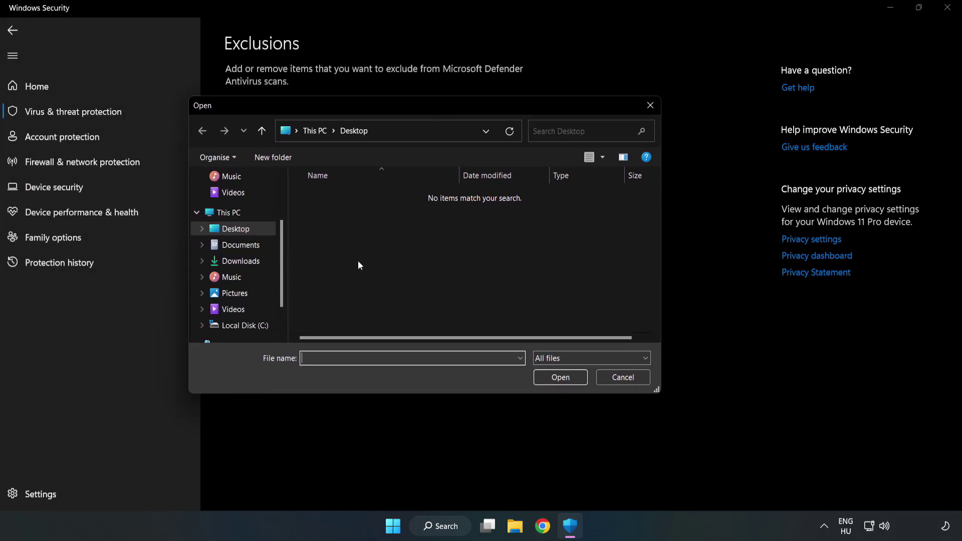
{"action": "left_click", "coordinate": [249, 326]}
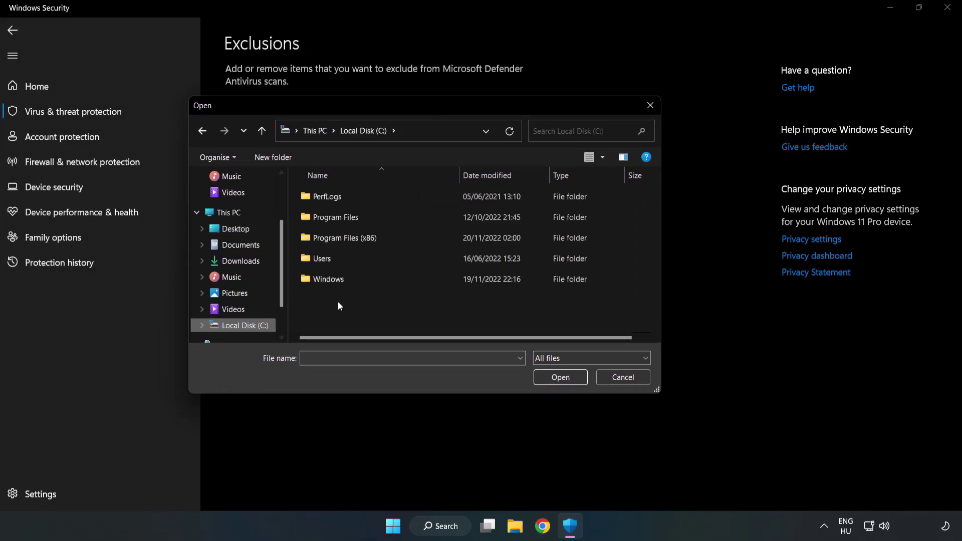
{"action": "double_click", "coordinate": [377, 239]}
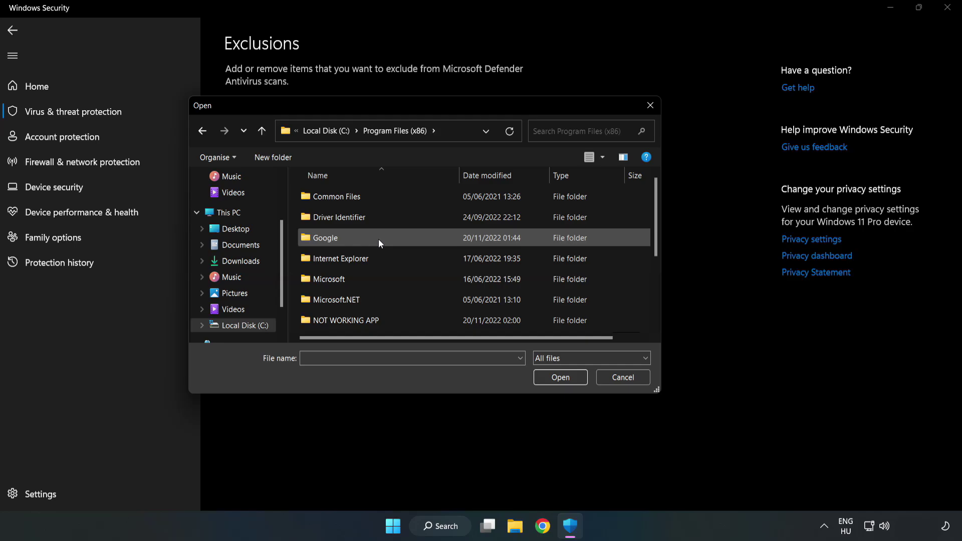
{"action": "double_click", "coordinate": [379, 320]}
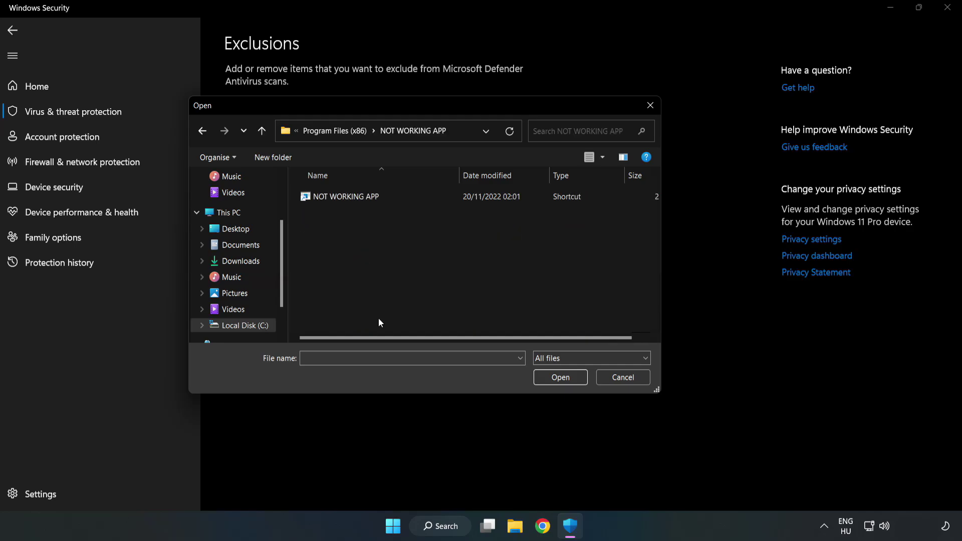
{"action": "left_click", "coordinate": [339, 197]}
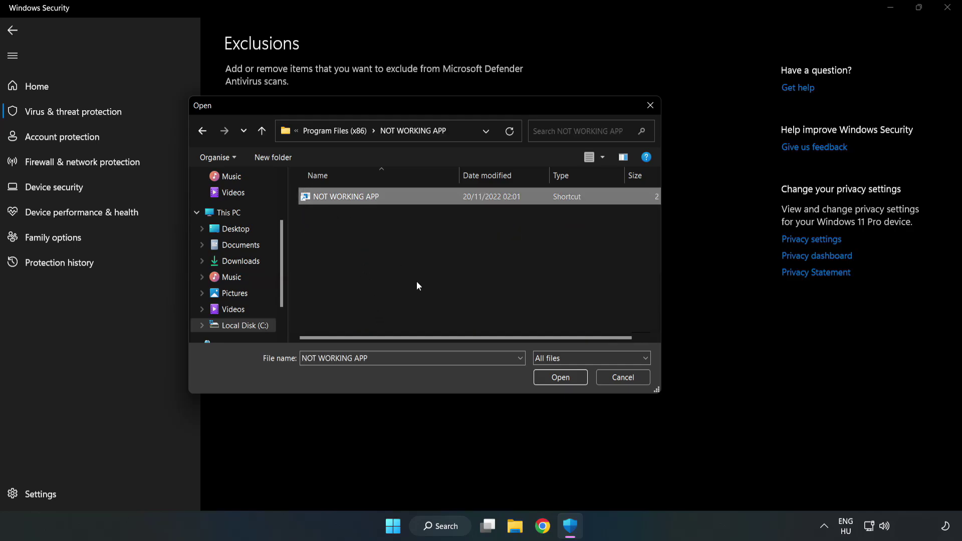
{"action": "left_click", "coordinate": [560, 379]}
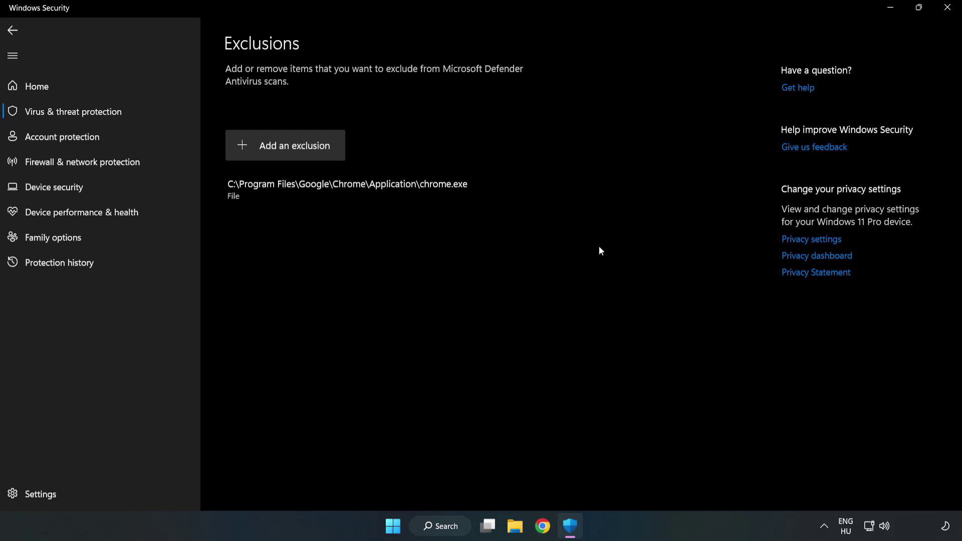
- Close Windows Security and show the Start menu power options with Restart
{"action": "left_click", "coordinate": [947, 13]}
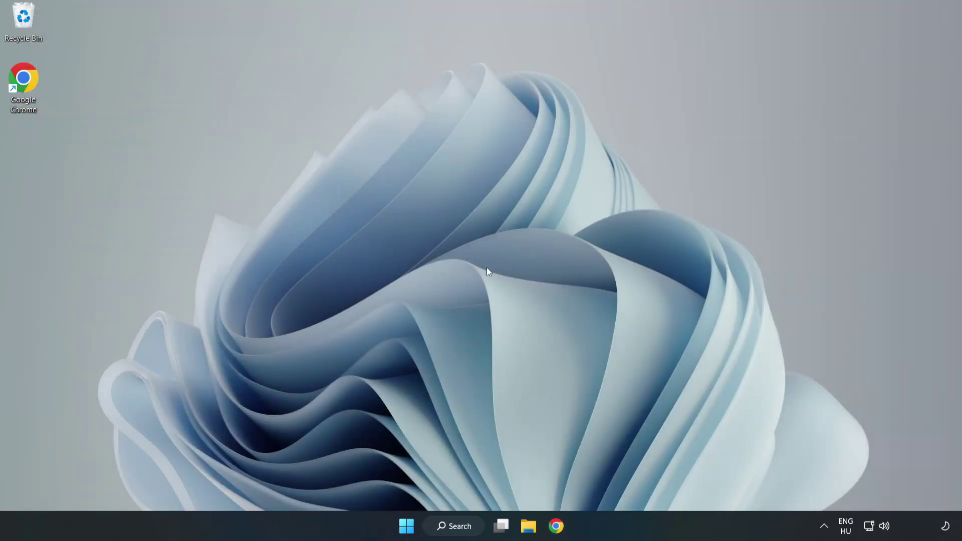
{"action": "left_click", "coordinate": [406, 526]}
{"action": "left_click", "coordinate": [641, 483]}
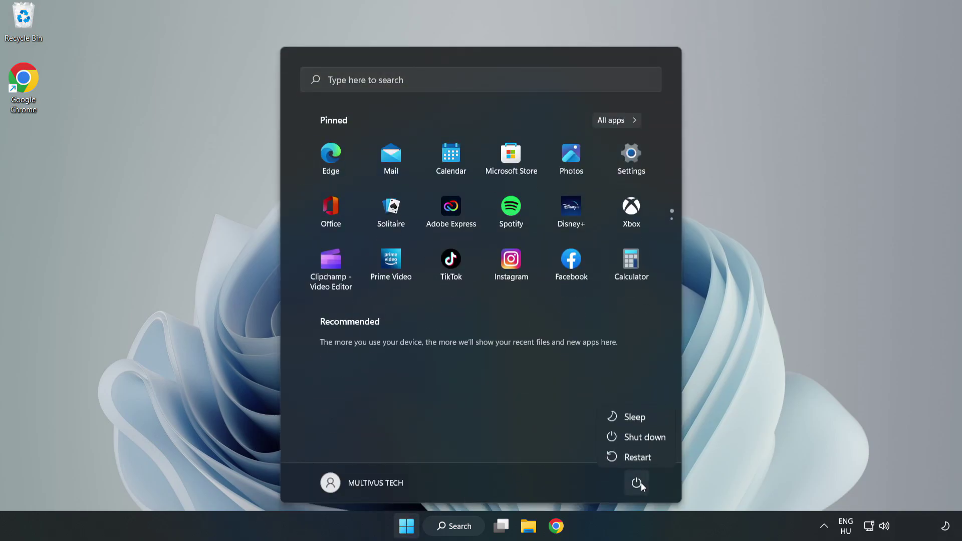